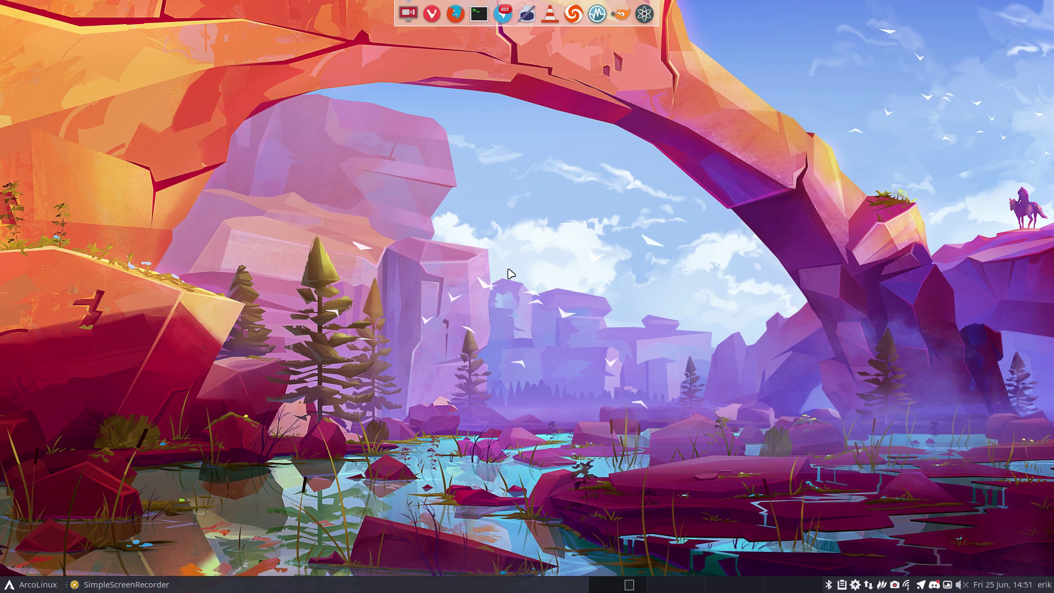
Run iso in a terminal to show the ISO release details, then close the terminal
{"action": "key", "text": "ctrl+alt+Return"}
{"action": "type", "text": "iso"}
{"action": "key", "text": "Return"}
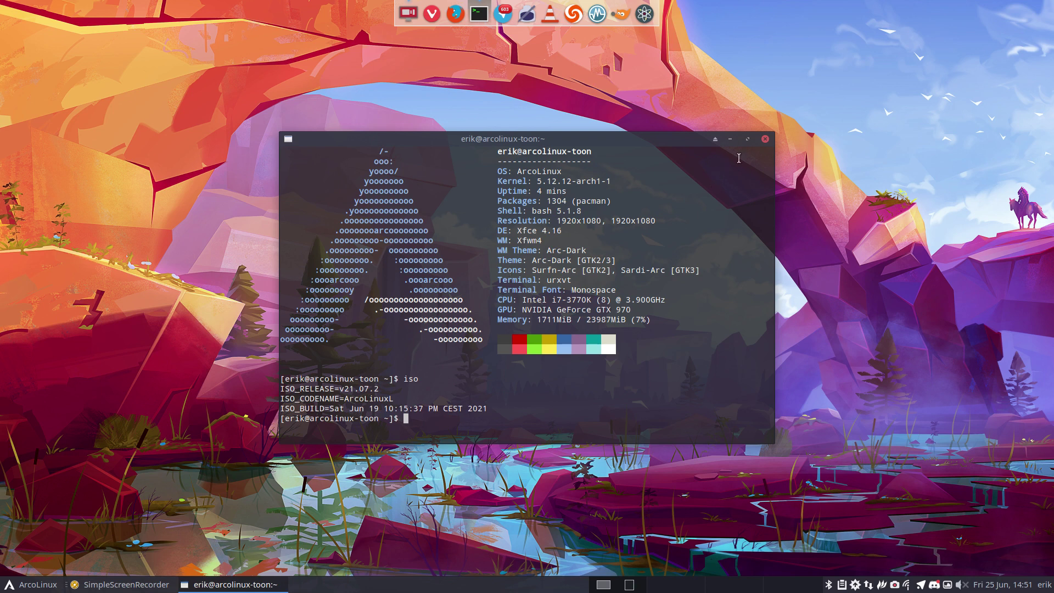
{"action": "left_click", "coordinate": [765, 139]}
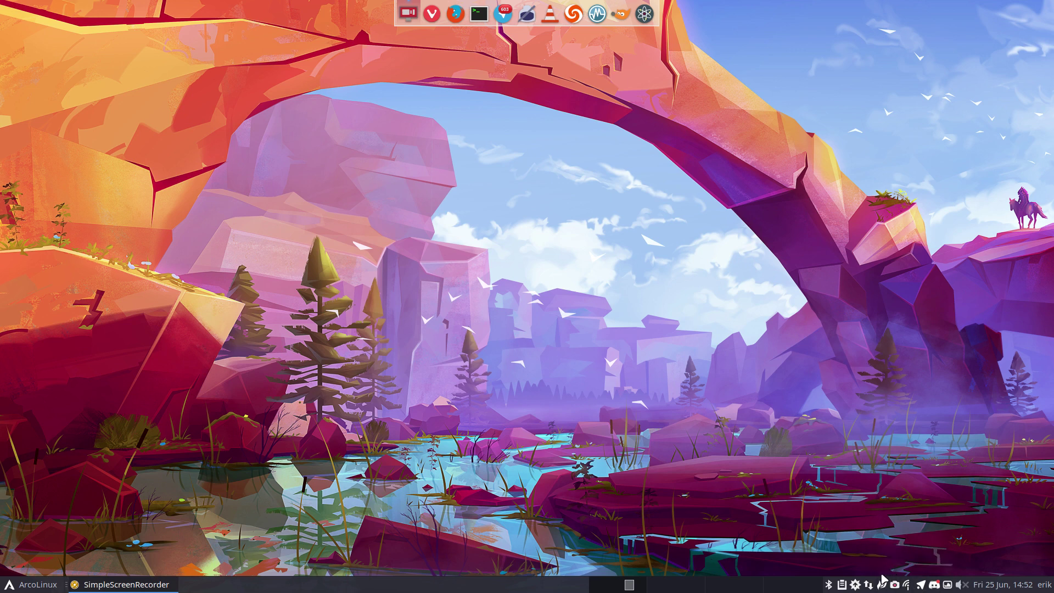
Browse the icon themes list in the Appearance settings, then close it
{"action": "left_click", "coordinate": [27, 588]}
{"action": "left_click", "coordinate": [11, 567]}
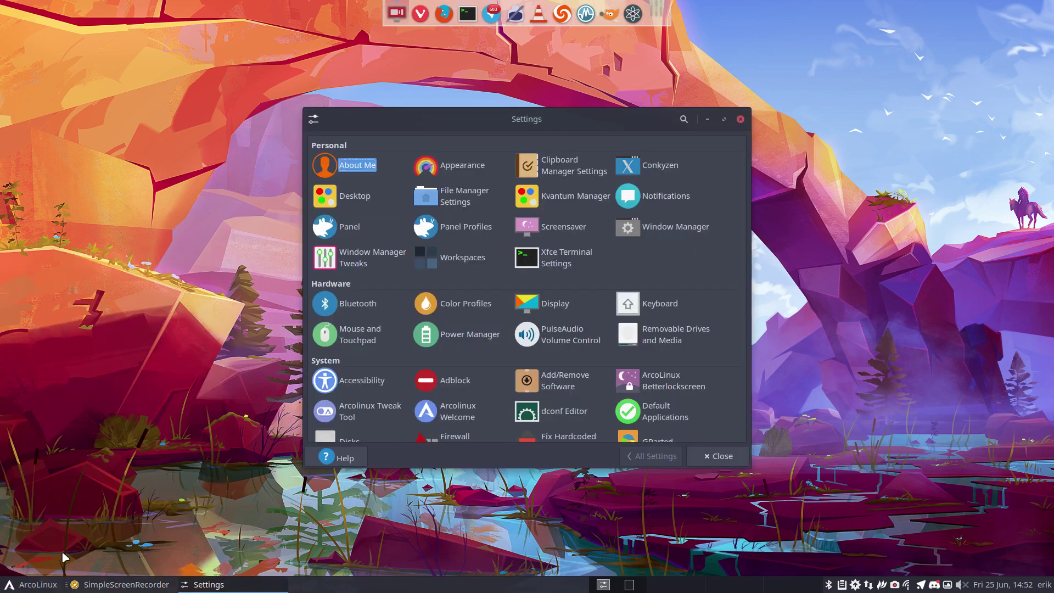
{"action": "left_click", "coordinate": [431, 165]}
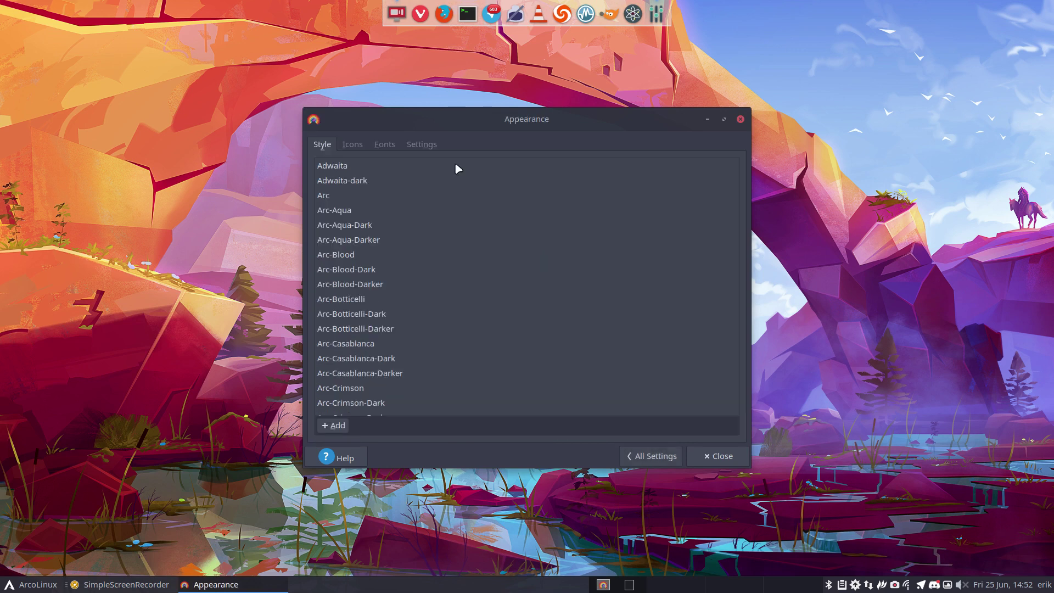
{"action": "left_click", "coordinate": [352, 144]}
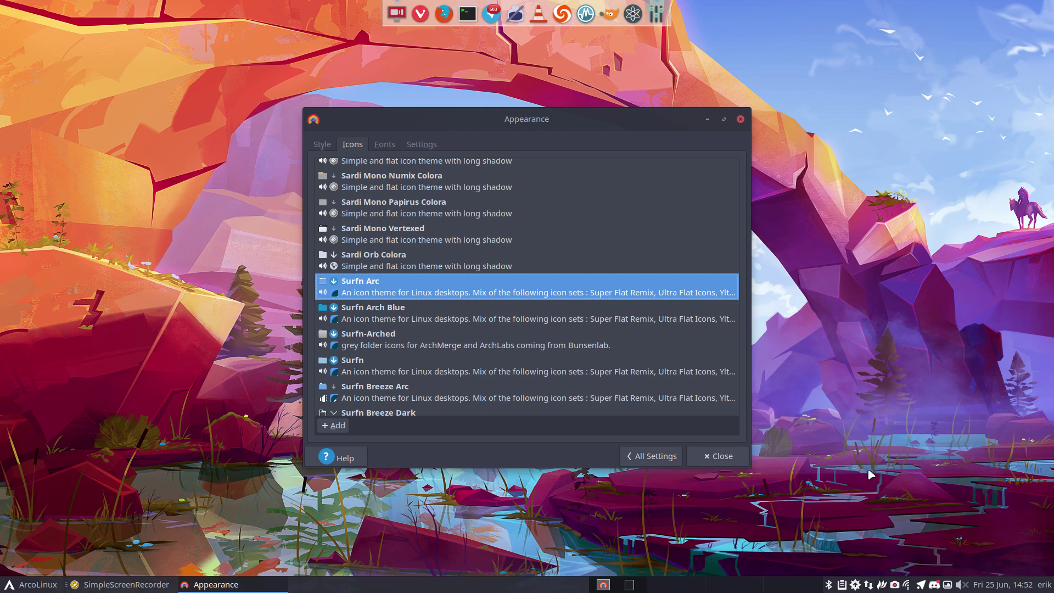
{"action": "left_click", "coordinate": [740, 459]}
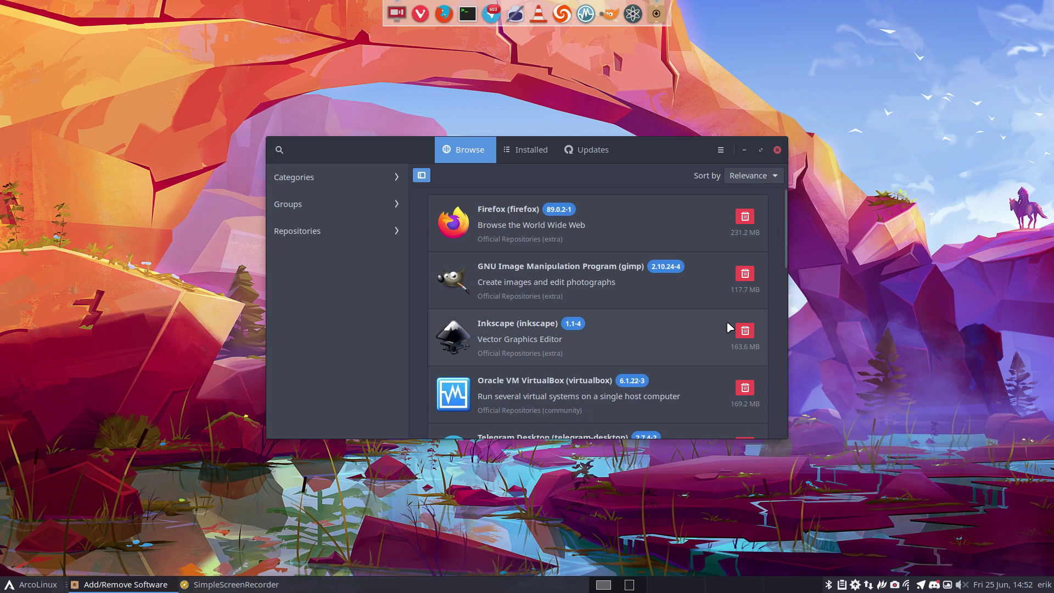
Search Pamac for flameshot, open its package details and follow the GitHub link
{"action": "key", "text": "ctrl+f"}
{"action": "type", "text": "flame"}
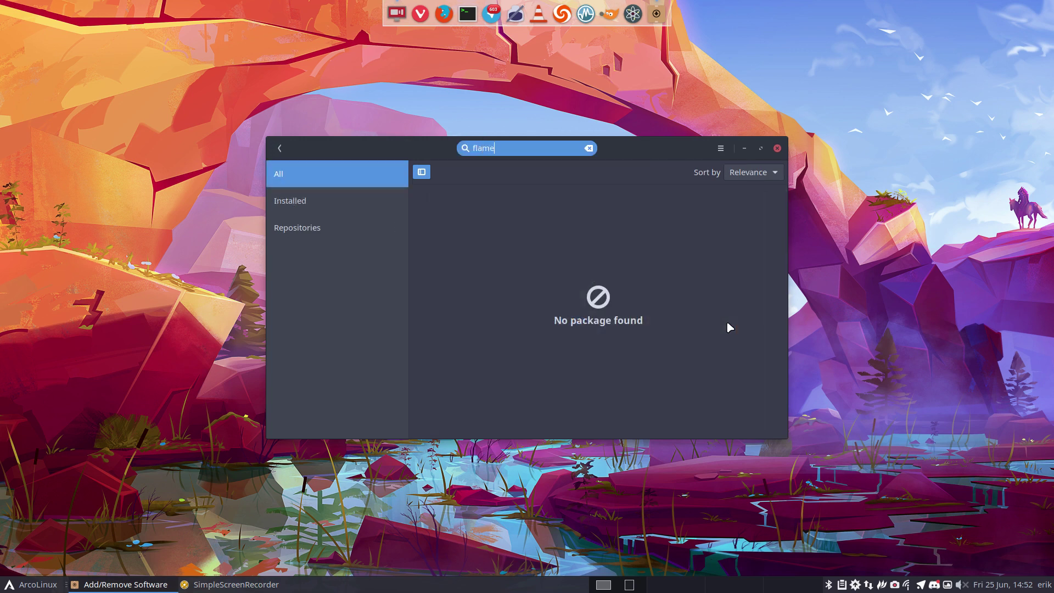
{"action": "type", "text": "shot"}
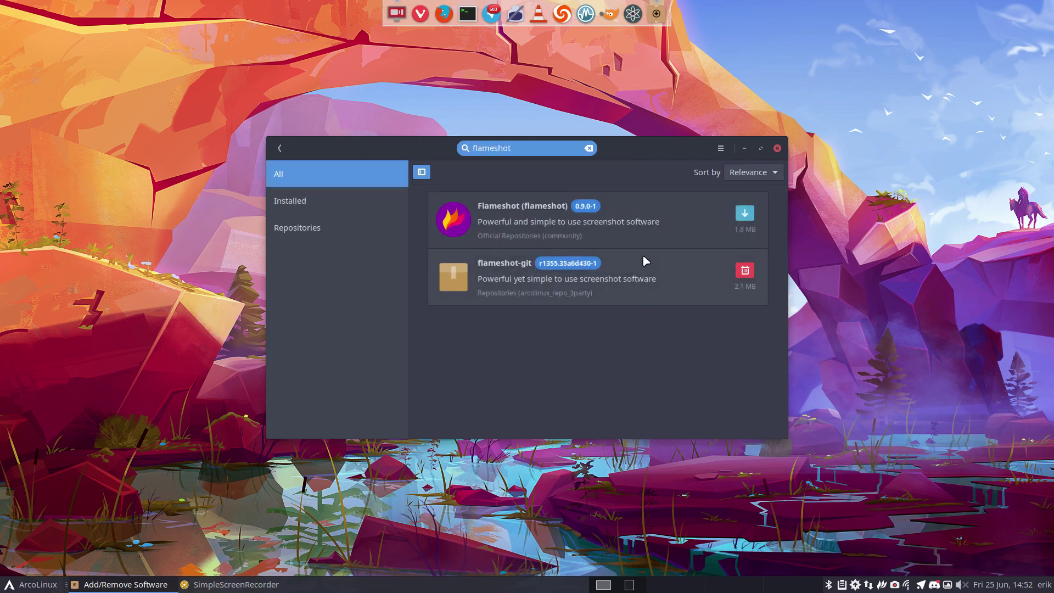
{"action": "left_click", "coordinate": [495, 211]}
{"action": "scroll", "coordinate": [496, 245], "scroll_direction": "down", "scroll_amount": 4}
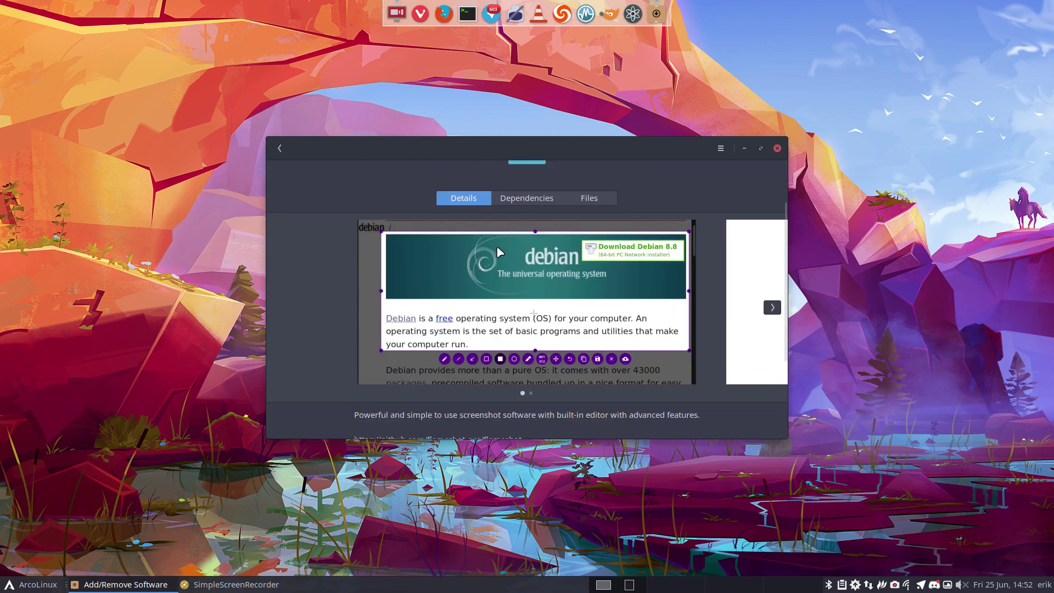
{"action": "left_click", "coordinate": [491, 312]}
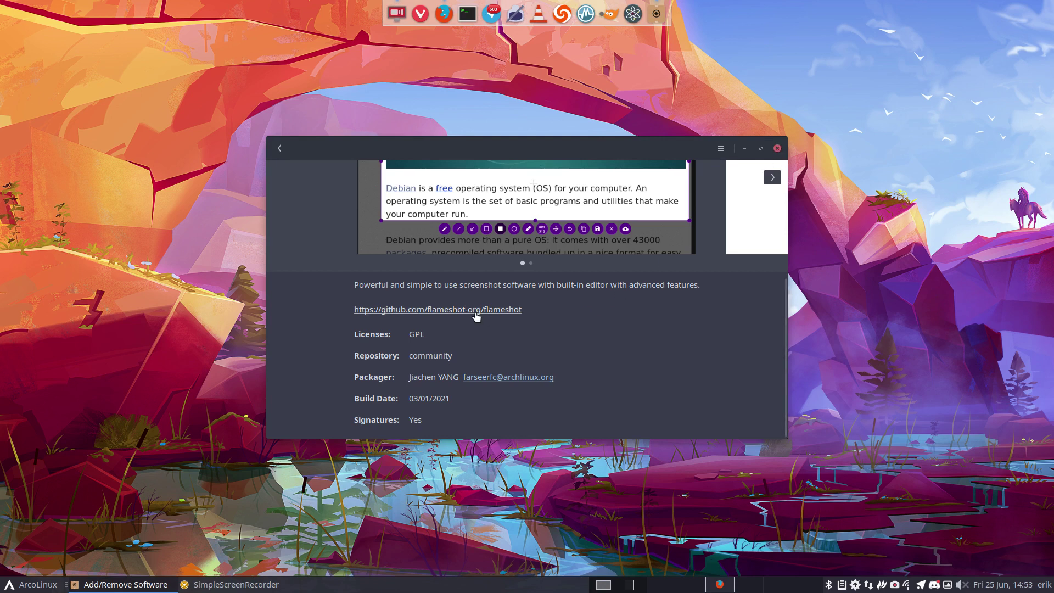
Bring up the flameshot GitHub page and switch back to workspace 1
{"action": "left_click", "coordinate": [476, 311]}
{"action": "left_click", "coordinate": [719, 585]}
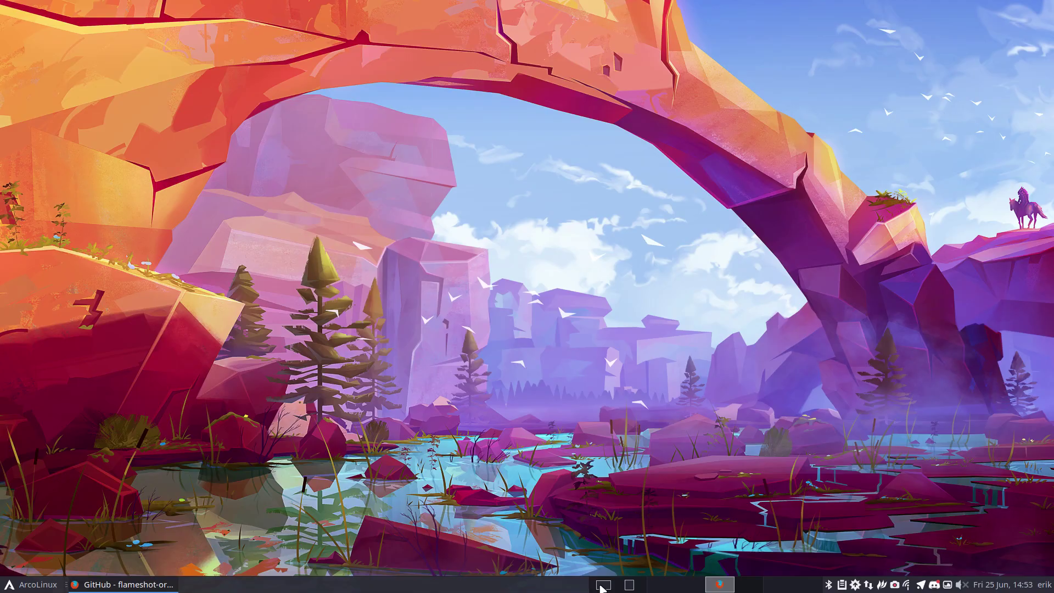
{"action": "left_click", "coordinate": [603, 585]}
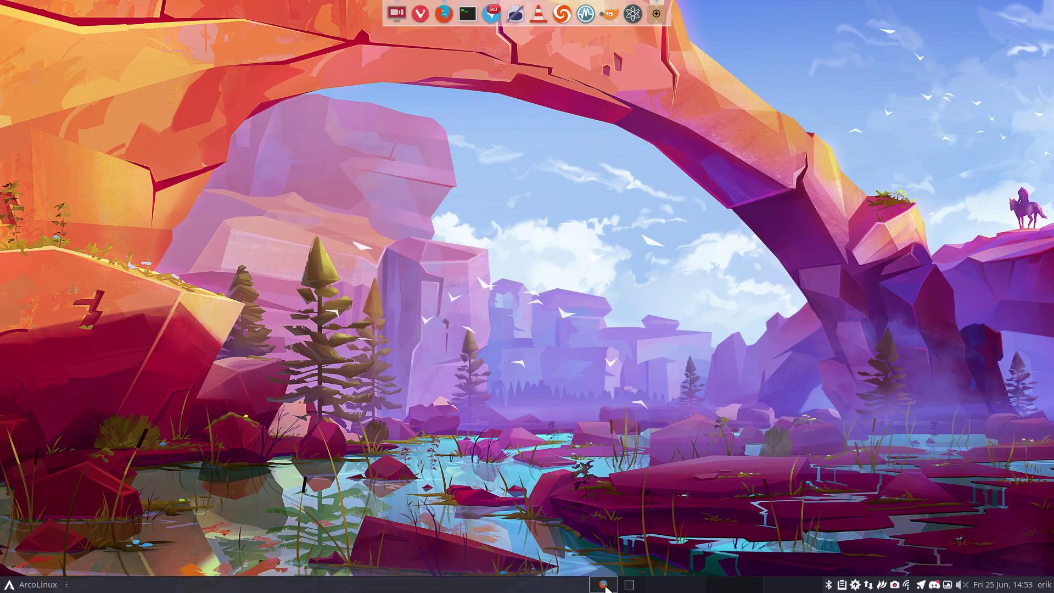
{"action": "left_click", "coordinate": [602, 585]}
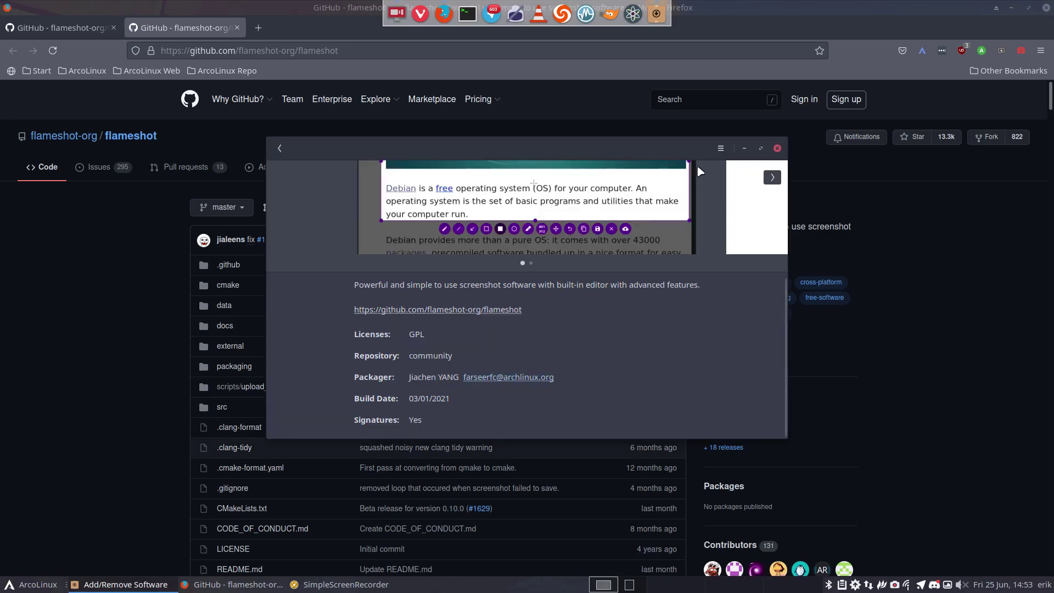
Close Pamac, view the repository's open Issues list, and minimize Firefox
{"action": "left_click", "coordinate": [778, 149]}
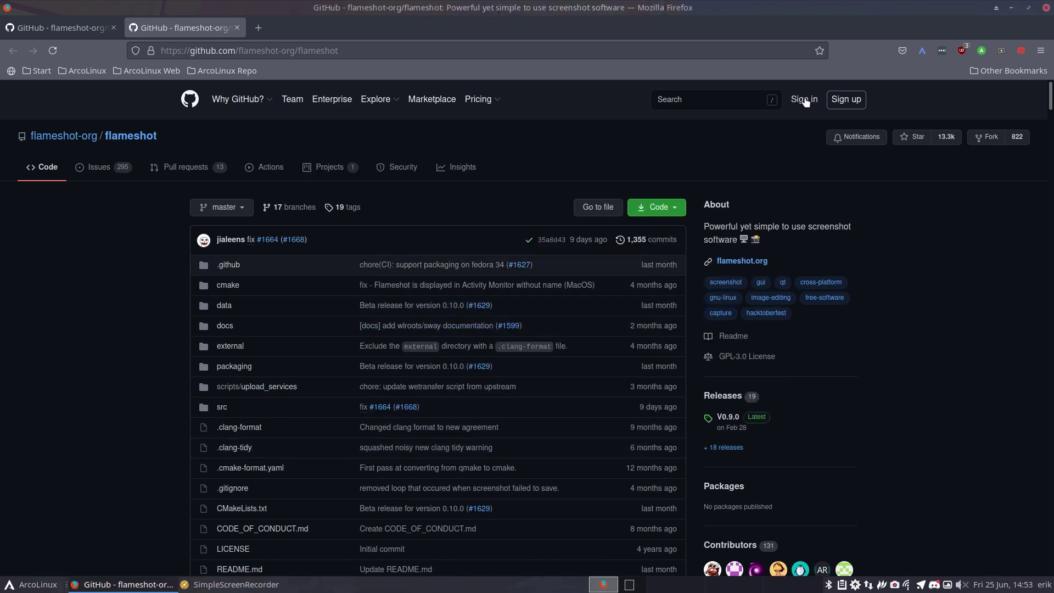
{"action": "left_click", "coordinate": [100, 172]}
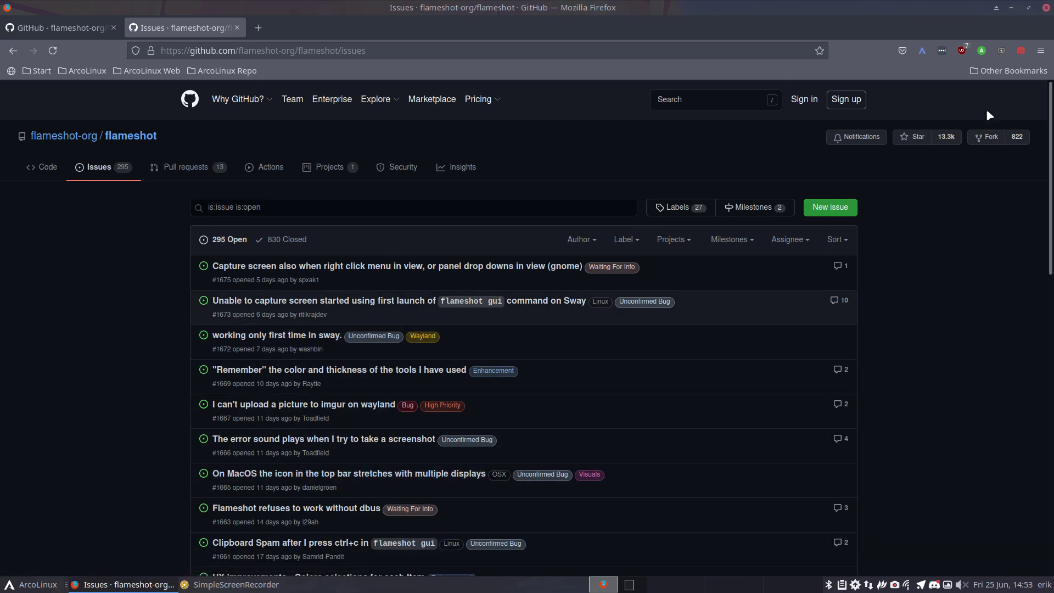
{"action": "left_click", "coordinate": [1011, 8]}
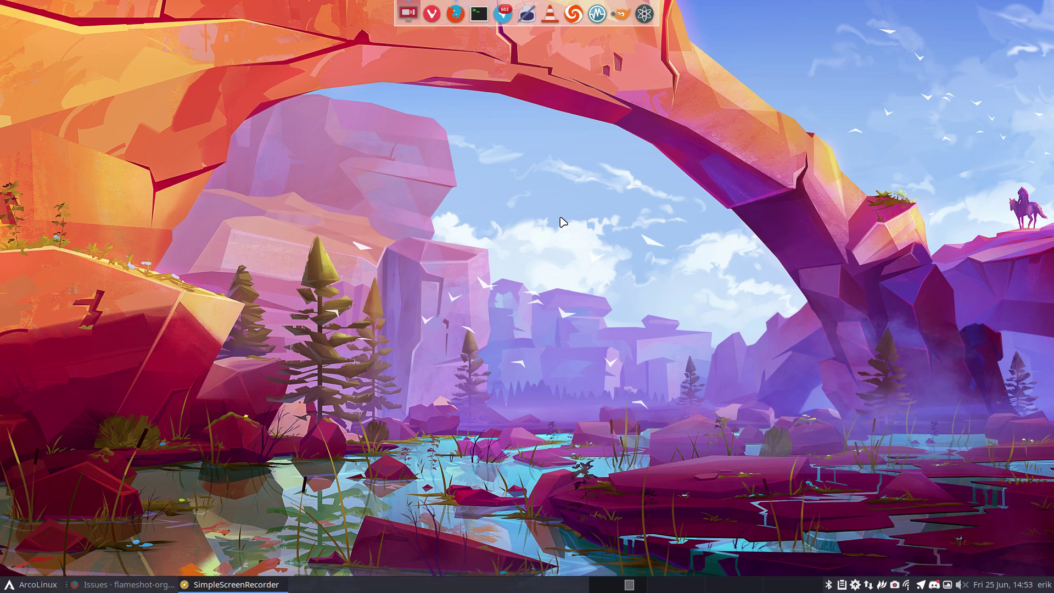
Open a urxvt terminal and run update to upgrade the system
{"action": "key", "text": "super+Return"}
{"action": "type", "text": "update"}
{"action": "key", "text": "Return"}
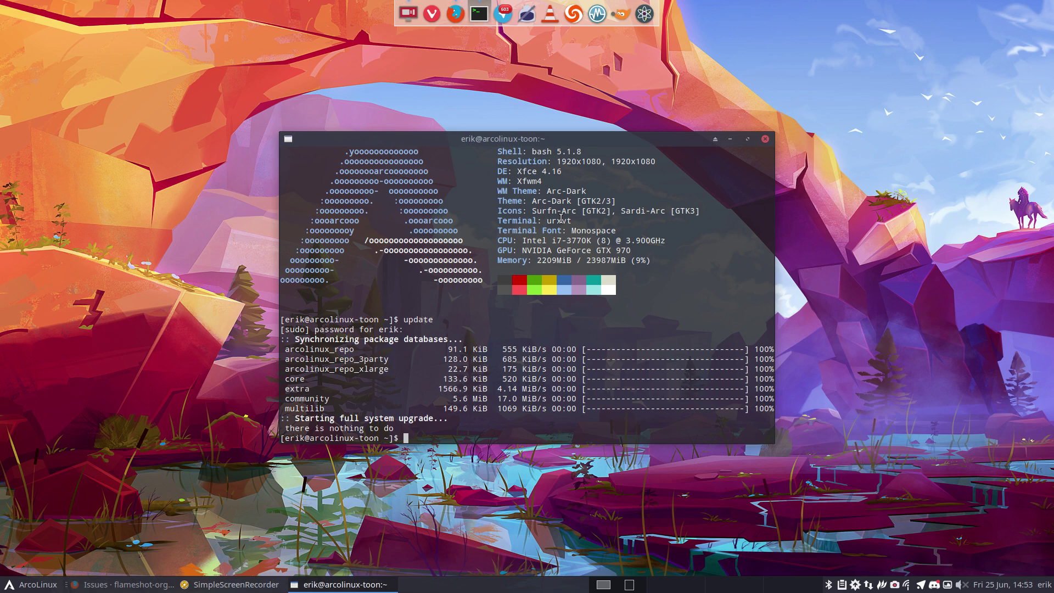
Reinstall flameshot-git with sudo pacman -S flameshot-git and select the package name in the output
{"action": "type", "text": "sudo pacman -S flameshot-git"}
{"action": "key", "text": "Return"}
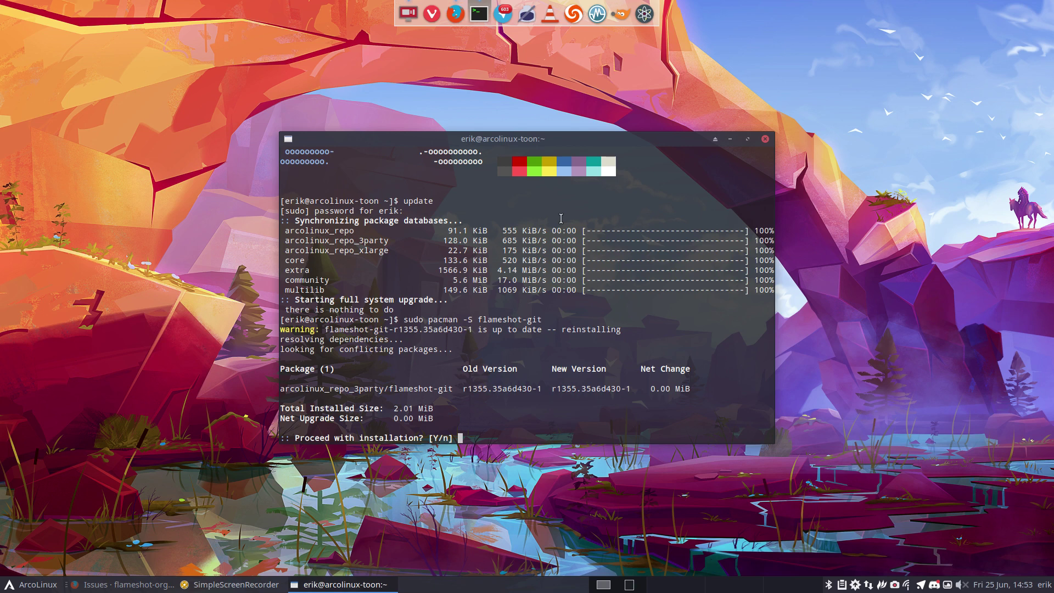
{"action": "key", "text": "Return"}
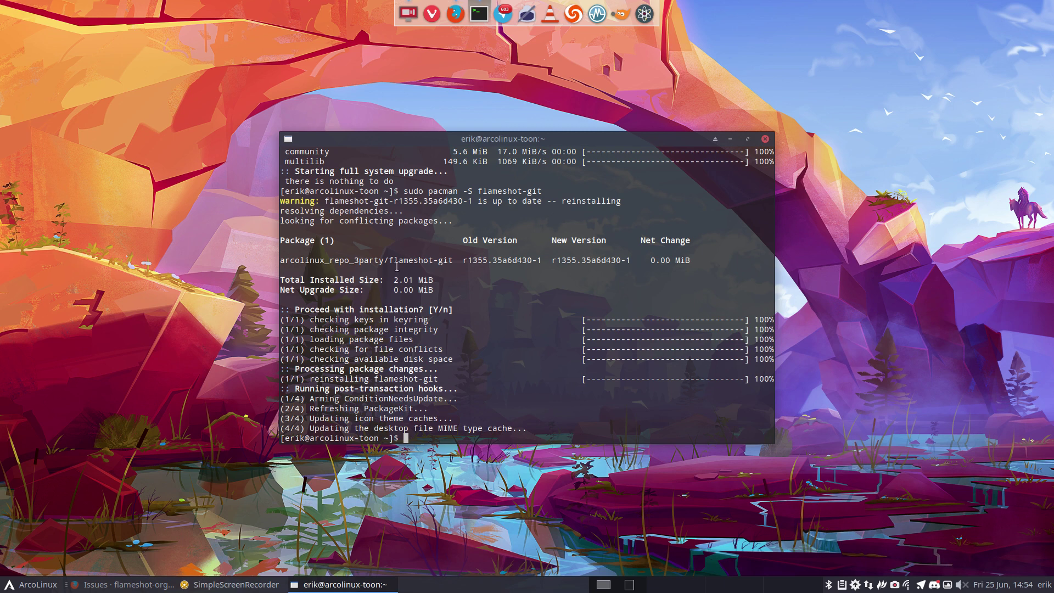
{"action": "left_click_drag", "start_coordinate": [389, 260], "coordinate": [454, 261]}
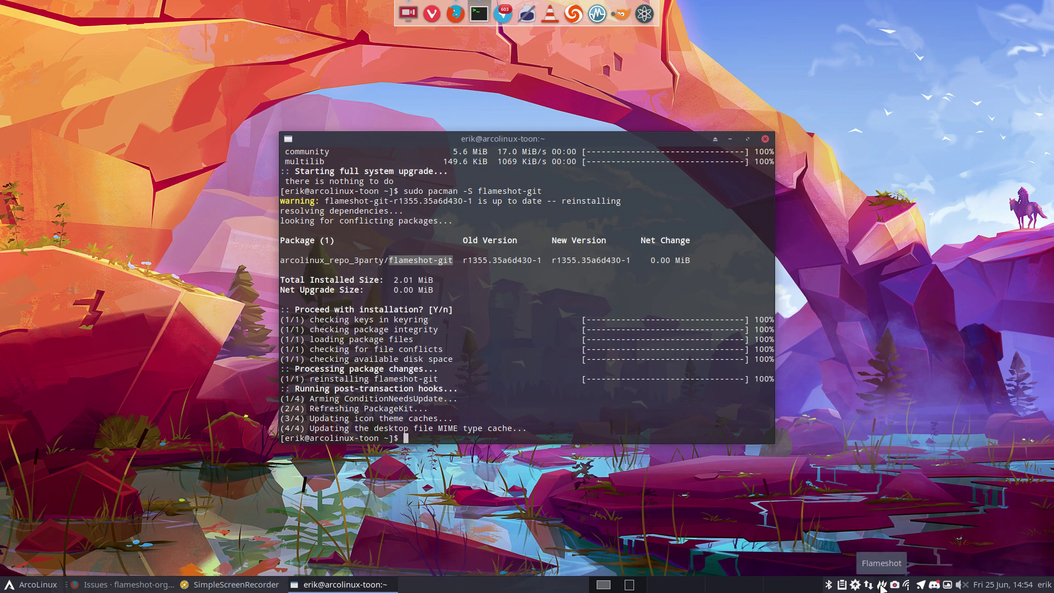
Start a new Flameshot capture framing the terminal window
{"action": "left_click", "coordinate": [467, 262]}
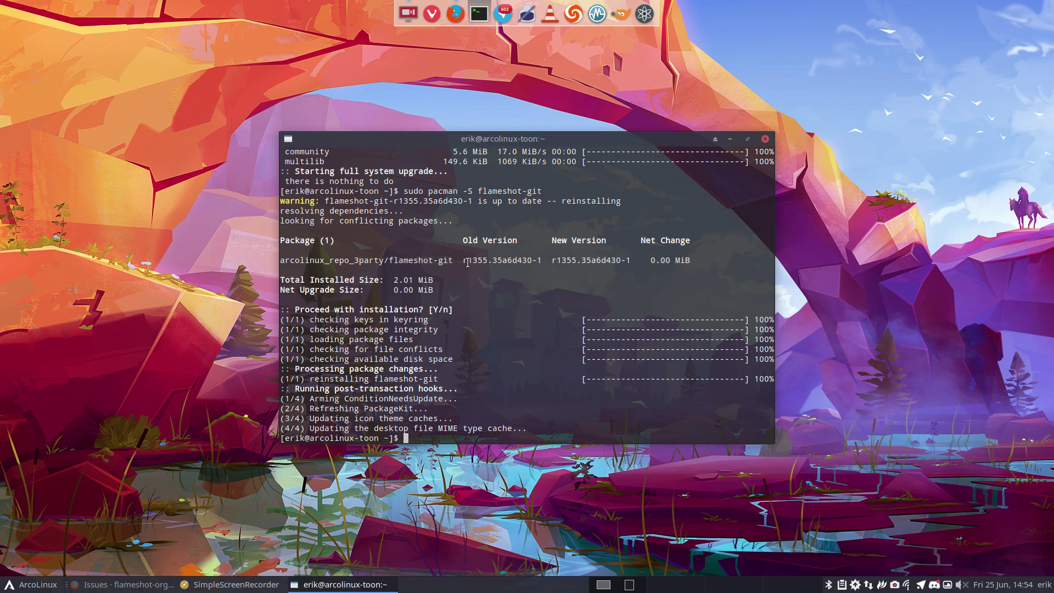
{"action": "right_click", "coordinate": [883, 586]}
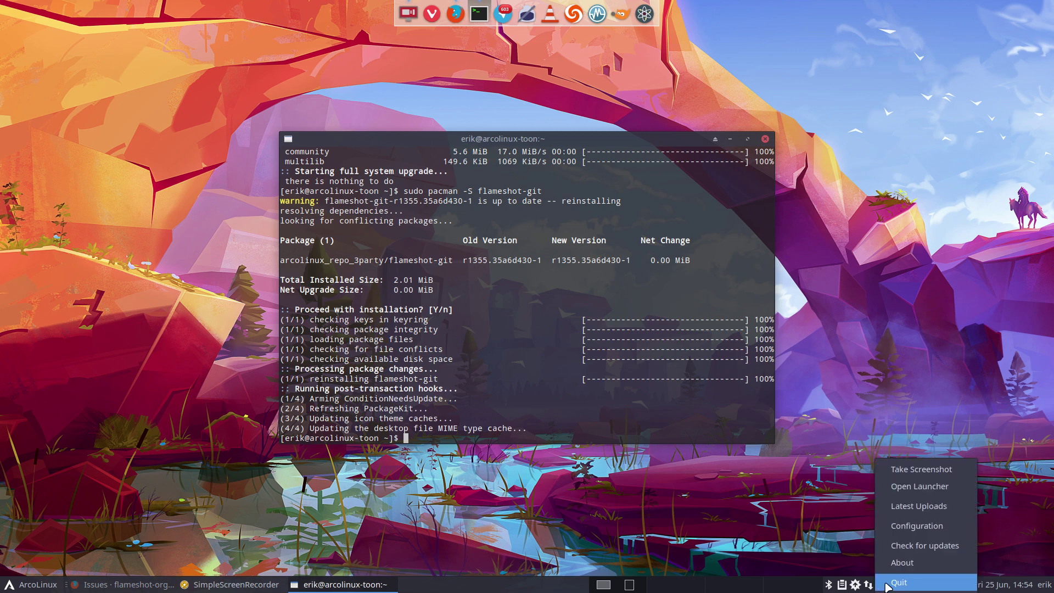
{"action": "left_click", "coordinate": [938, 475]}
{"action": "mouse_move", "coordinate": [215, 108]}
{"action": "left_mouse_down"}
{"action": "mouse_move", "coordinate": [859, 508]}
{"action": "mouse_move", "coordinate": [882, 542]}
{"action": "left_mouse_up"}
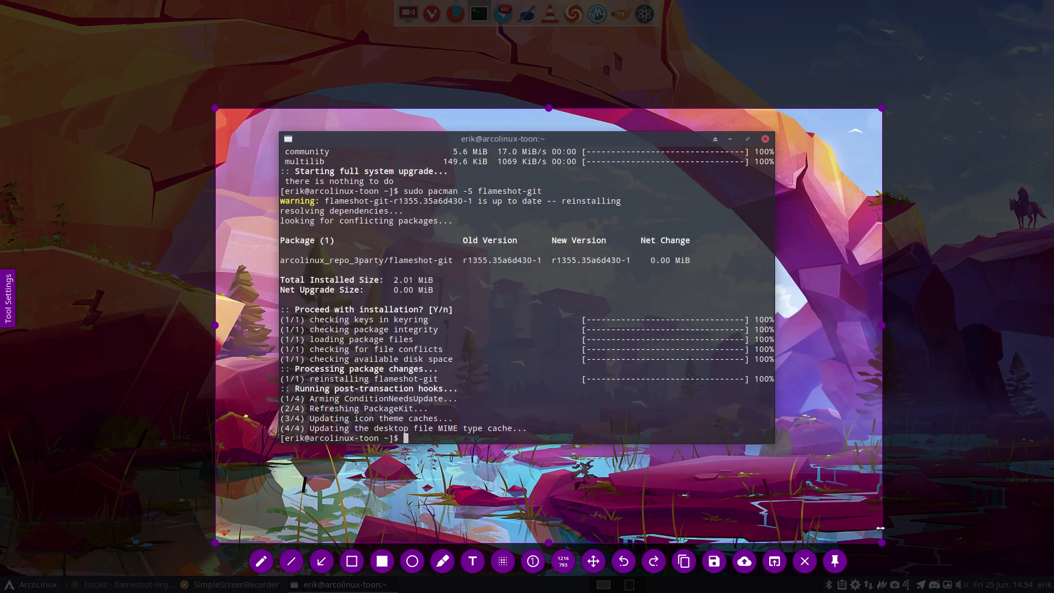
Draw an arrow at the last output line and add the text 'try this'
{"action": "left_click", "coordinate": [321, 562]}
{"action": "mouse_move", "coordinate": [606, 459]}
{"action": "left_mouse_down"}
{"action": "mouse_move", "coordinate": [561, 422]}
{"action": "mouse_move", "coordinate": [518, 433]}
{"action": "left_mouse_up"}
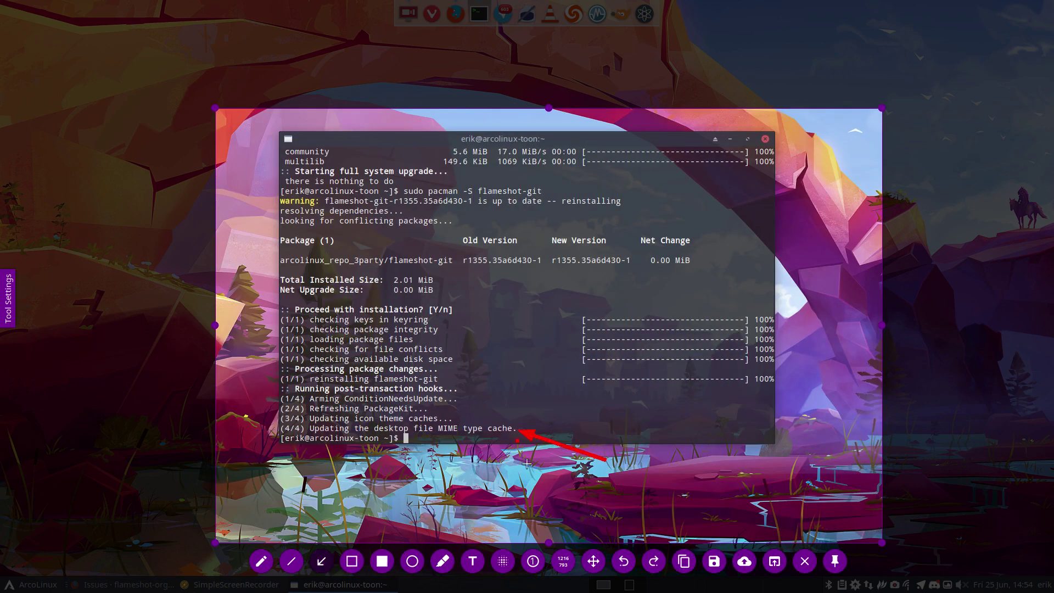
{"action": "left_click", "coordinate": [472, 561]}
{"action": "left_click", "coordinate": [546, 324]}
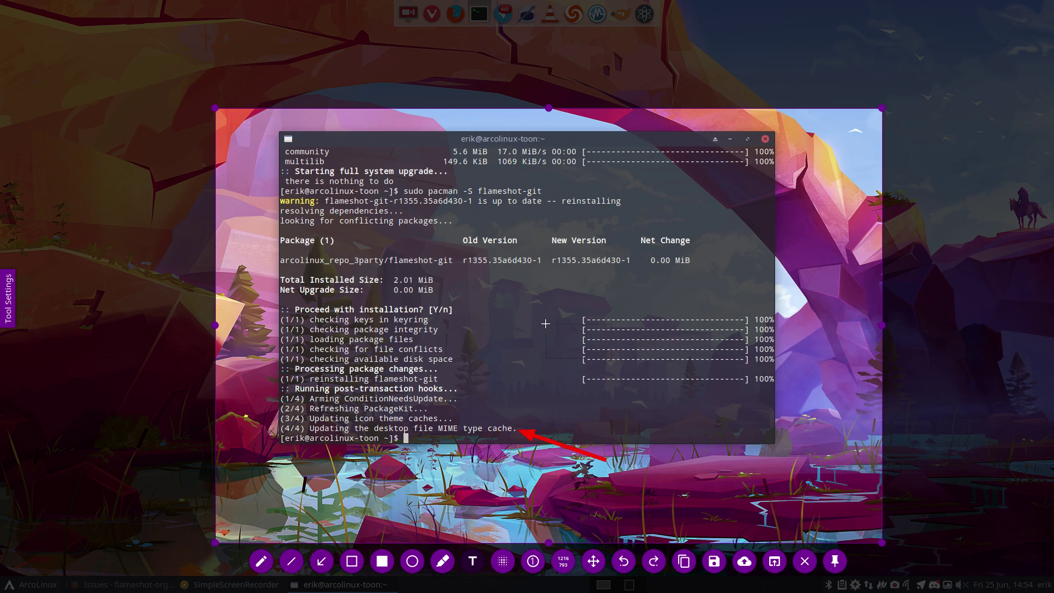
{"action": "type", "text": "try this"}
Change the active drawing colour to green in the tool settings panel
{"action": "right_click", "coordinate": [542, 466]}
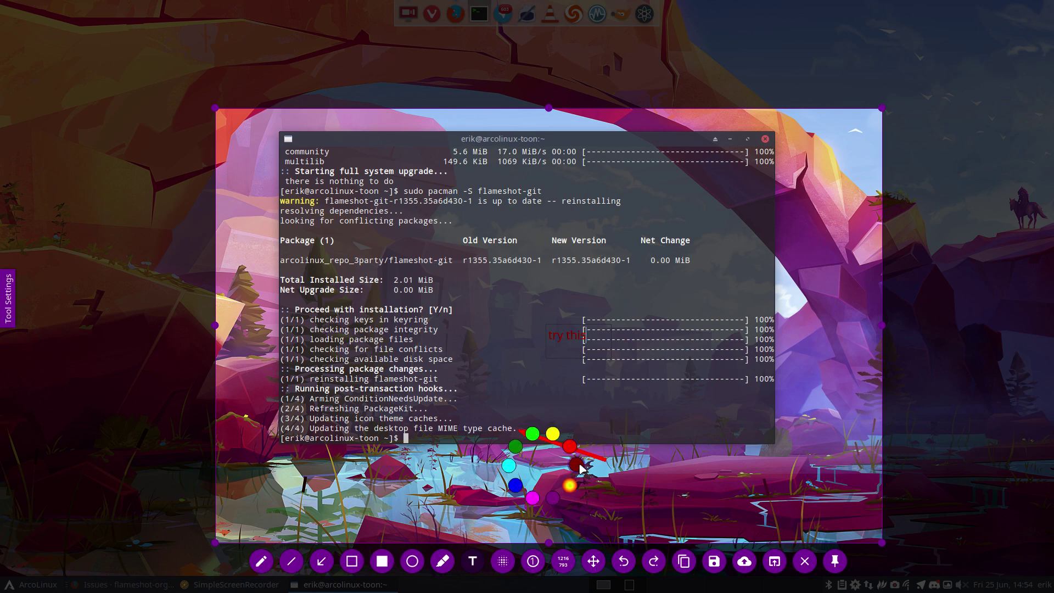
{"action": "left_click", "coordinate": [571, 490]}
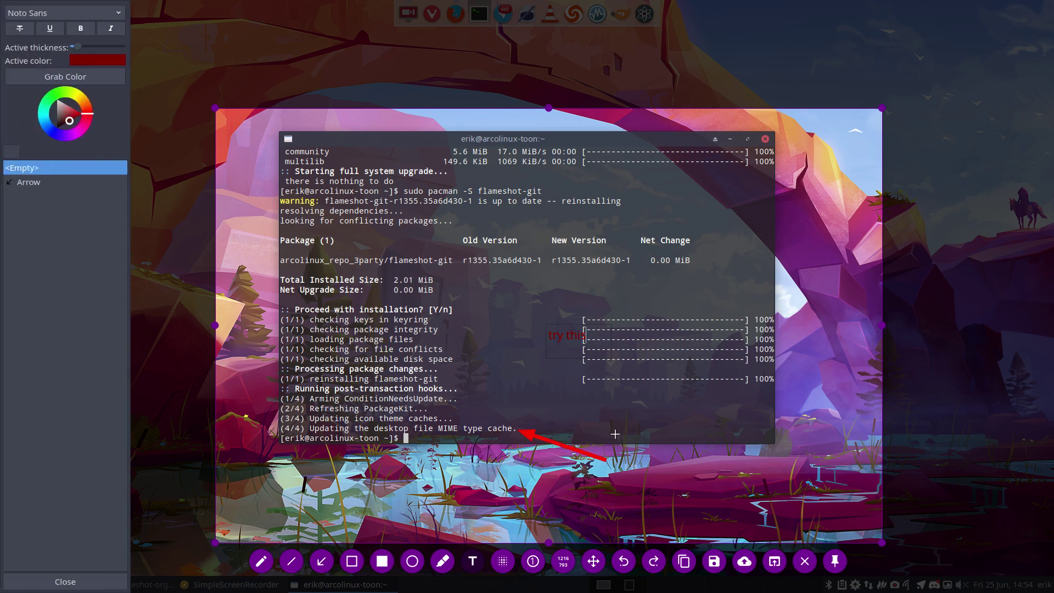
{"action": "left_click_drag", "start_coordinate": [82, 108], "coordinate": [57, 99]}
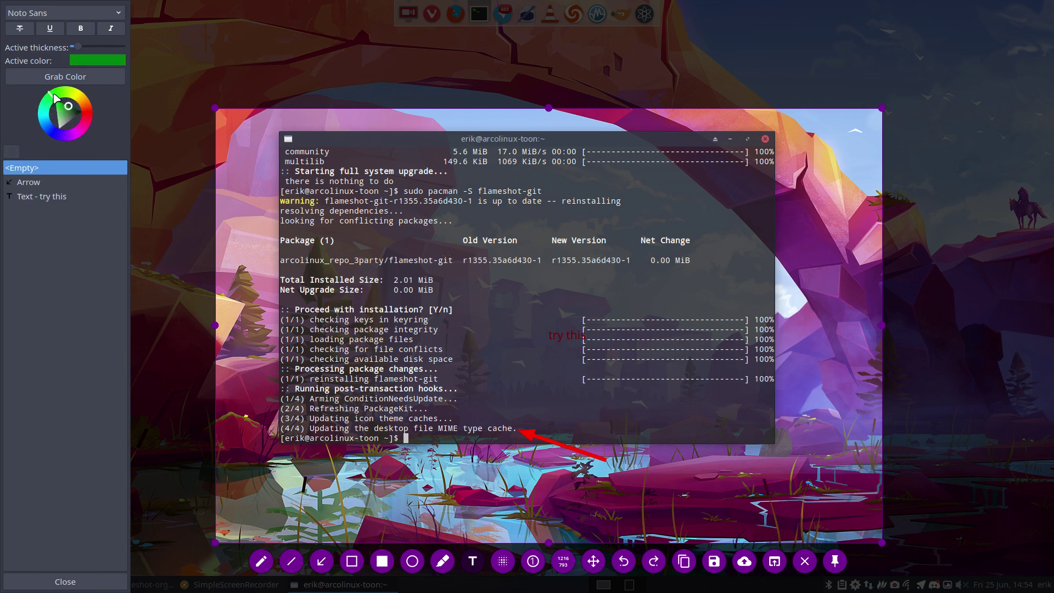
{"action": "left_click", "coordinate": [44, 182]}
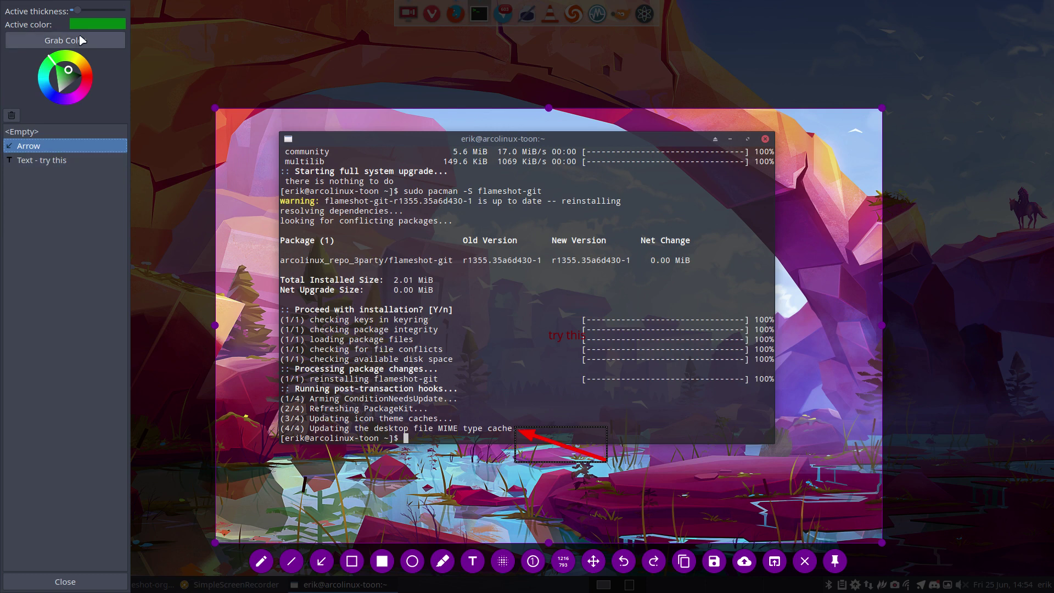
{"action": "left_click", "coordinate": [519, 363]}
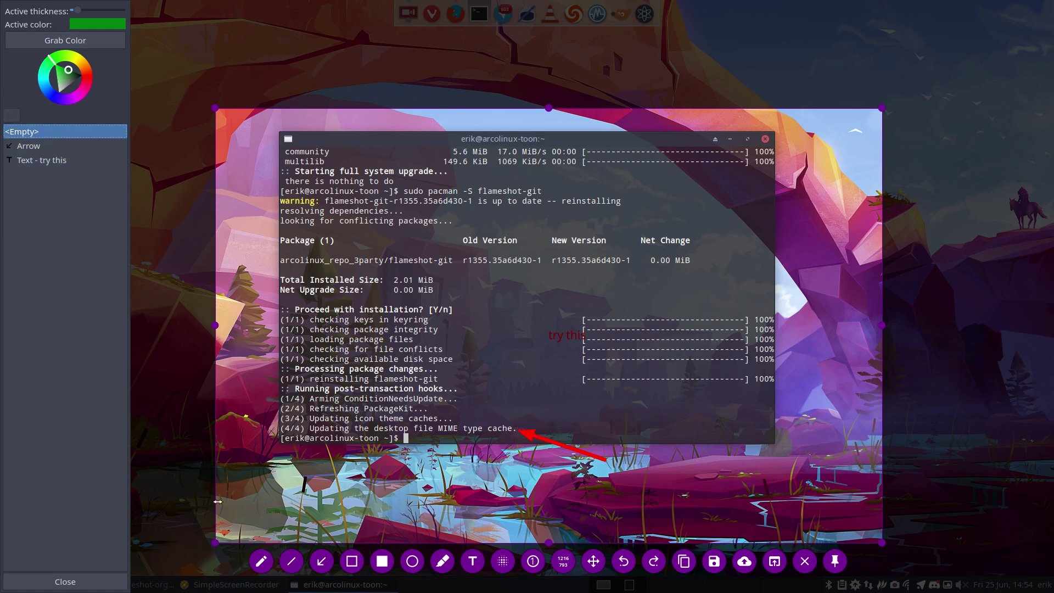
{"action": "left_click", "coordinate": [66, 582]}
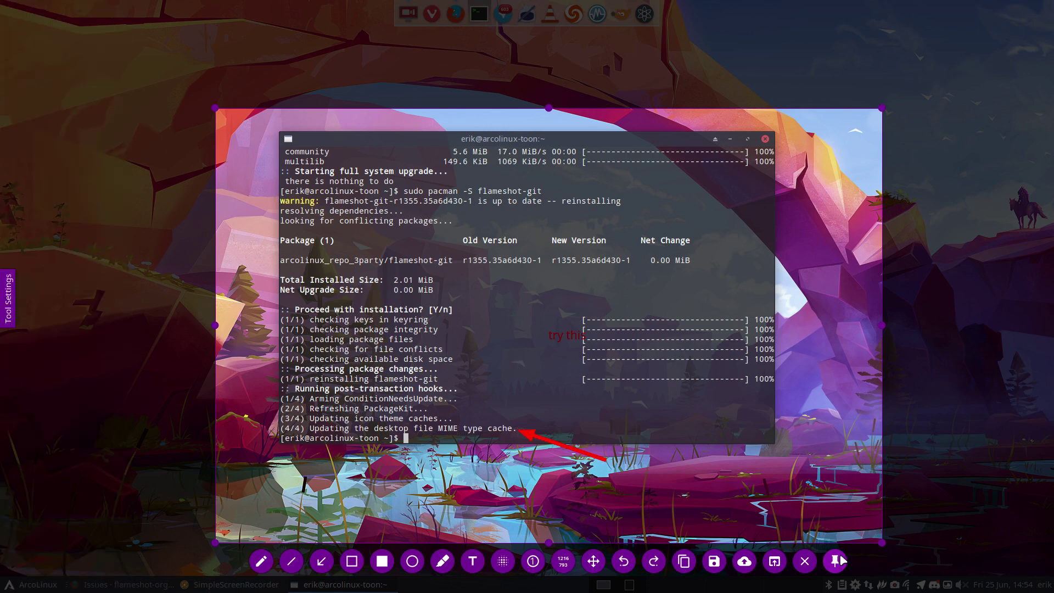
Draw a green arrow toward the reinstalling flameshot-git line, then discard the capture
{"action": "right_click", "coordinate": [819, 468]}
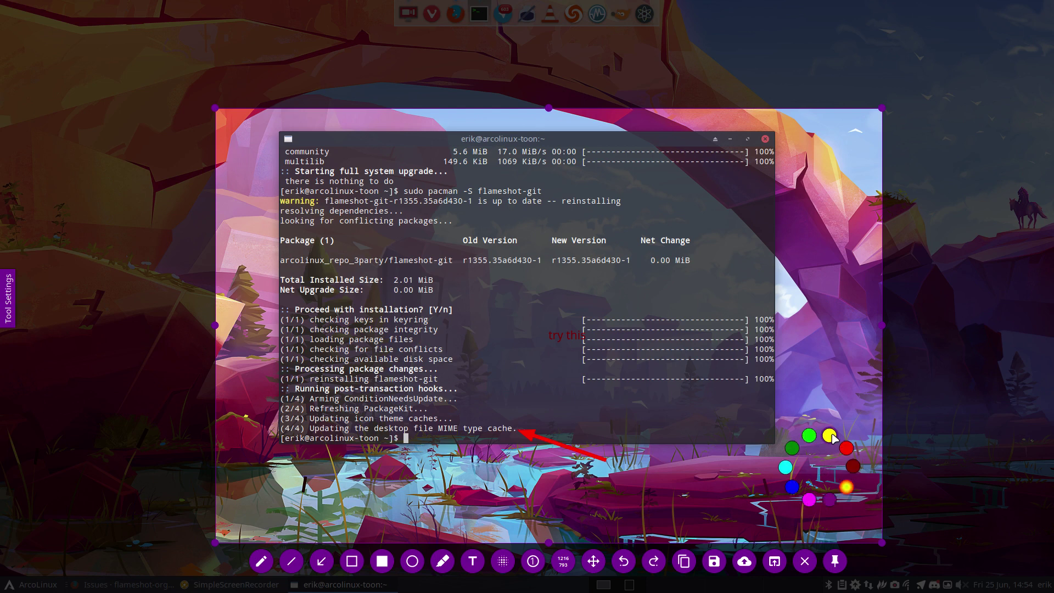
{"action": "left_click_drag", "start_coordinate": [735, 434], "coordinate": [768, 424]}
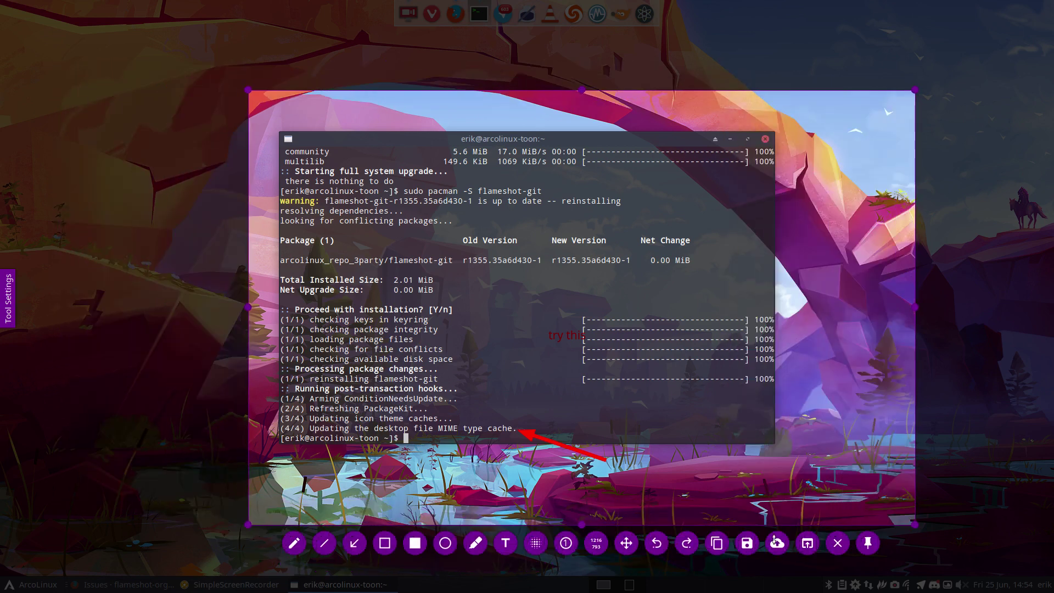
{"action": "left_click", "coordinate": [354, 543]}
{"action": "left_click_drag", "start_coordinate": [728, 432], "coordinate": [521, 378]}
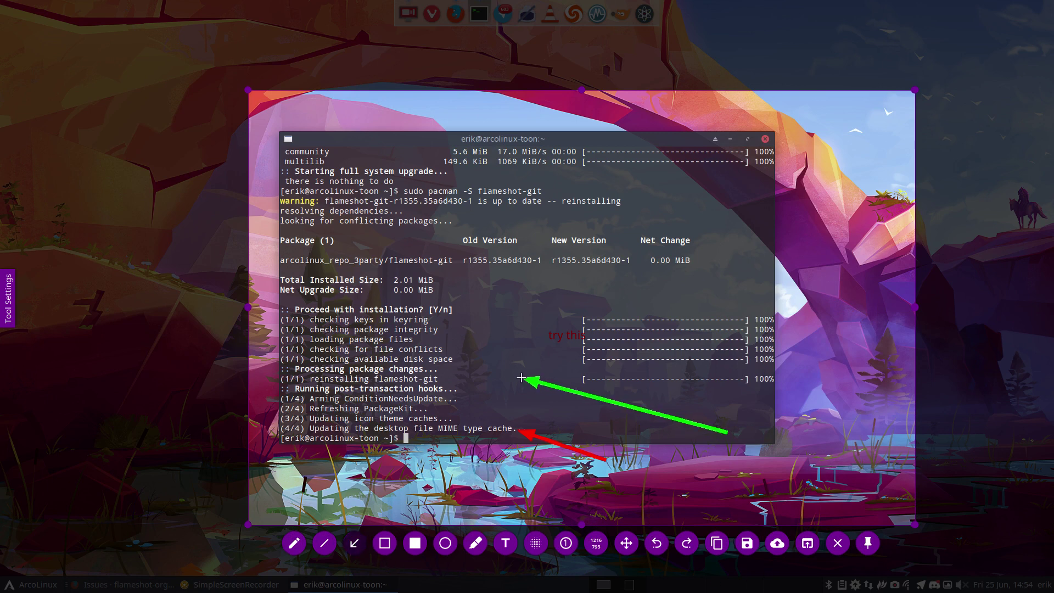
{"action": "left_click", "coordinate": [842, 546]}
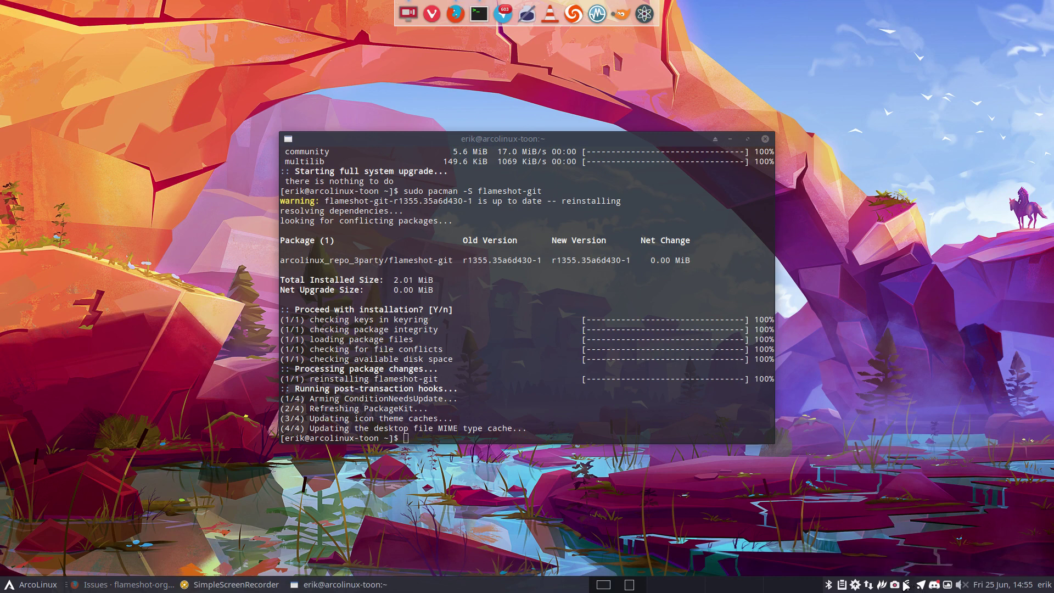
From the tray launcher, take a Full Screen capture and cancel saving it
{"action": "right_click", "coordinate": [887, 587]}
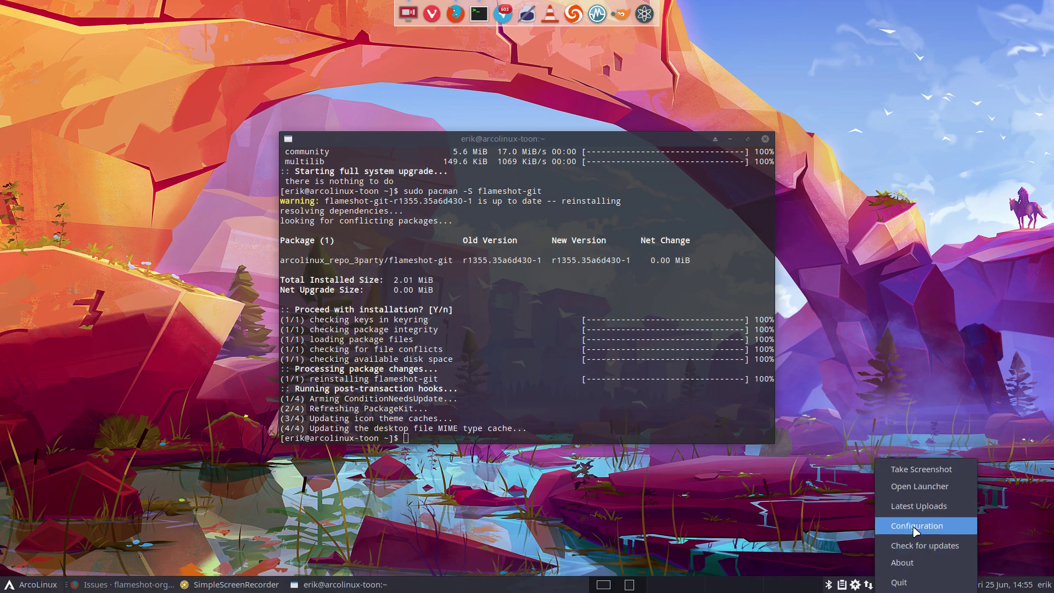
{"action": "left_click", "coordinate": [918, 486]}
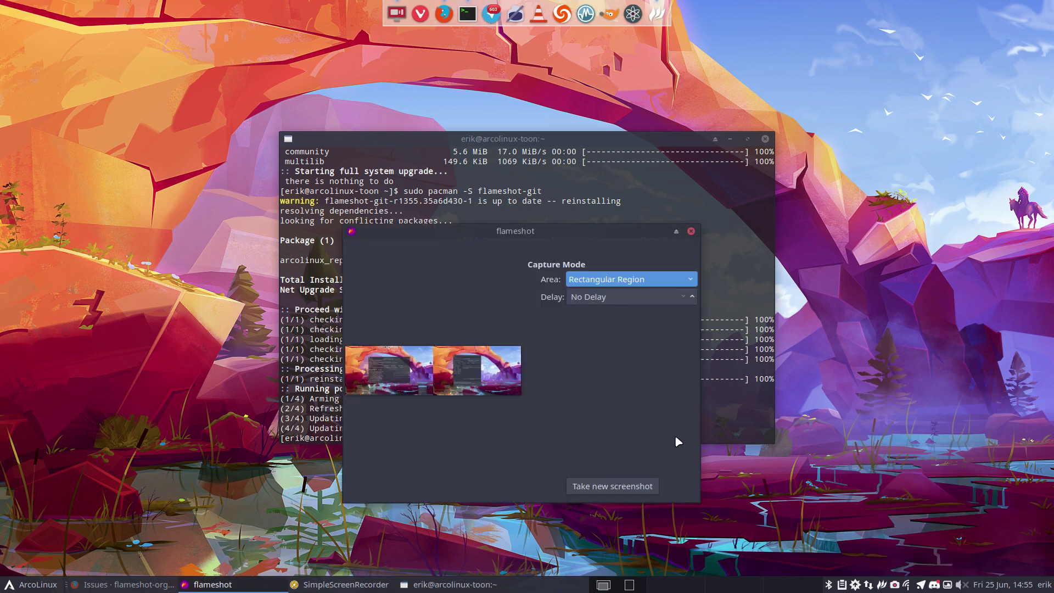
{"action": "left_click", "coordinate": [617, 280]}
{"action": "left_click", "coordinate": [636, 298]}
{"action": "left_click", "coordinate": [633, 487]}
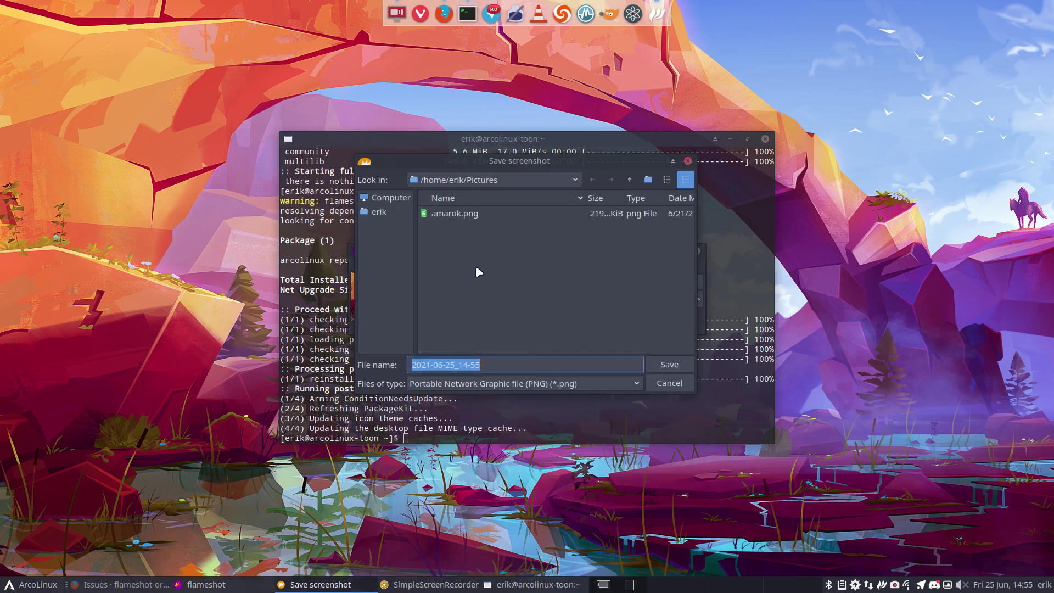
{"action": "left_click", "coordinate": [671, 384]}
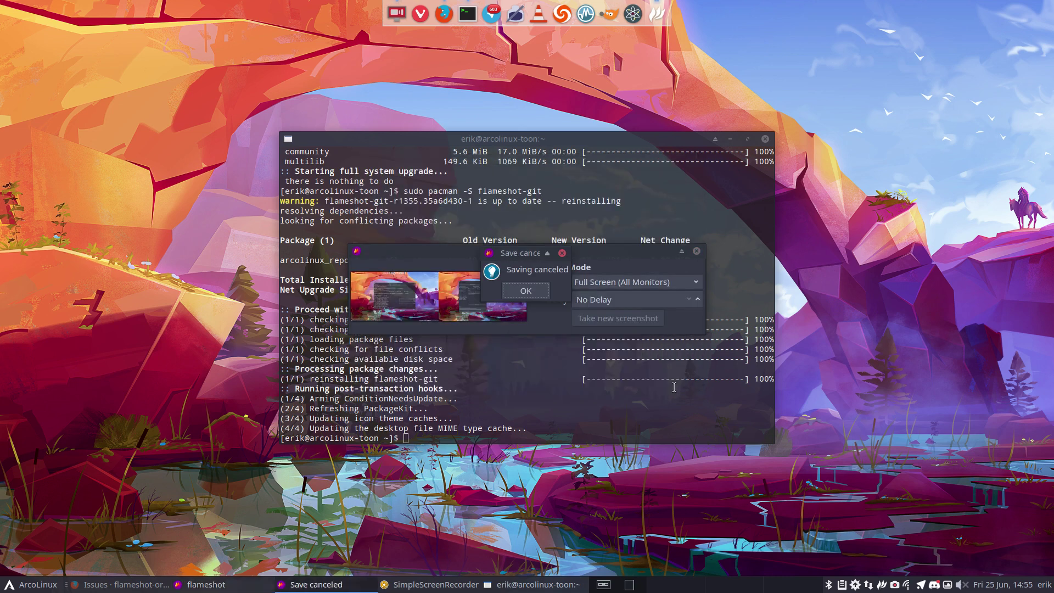
{"action": "left_click", "coordinate": [544, 291]}
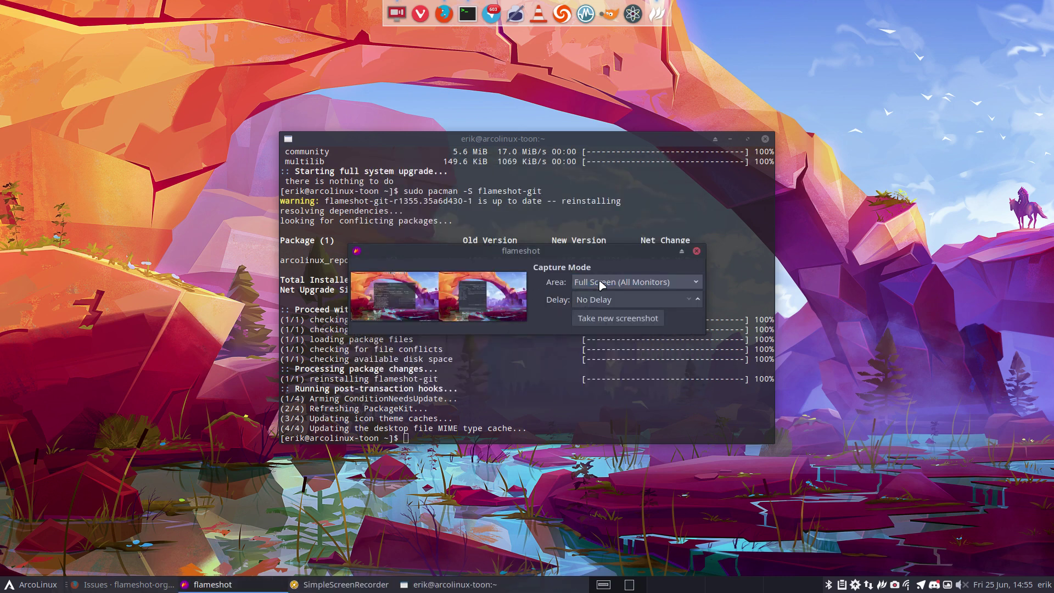
Take another full-screen capture with a 2-second delay and cancel saving it
{"action": "left_click", "coordinate": [672, 282]}
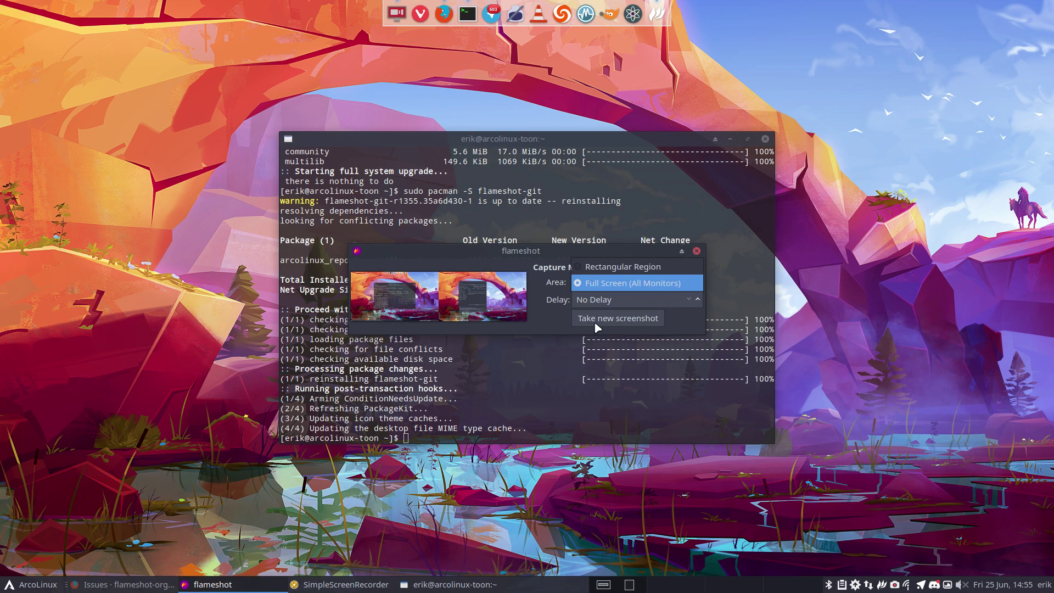
{"action": "left_click", "coordinate": [587, 300]}
{"action": "left_click", "coordinate": [586, 302]}
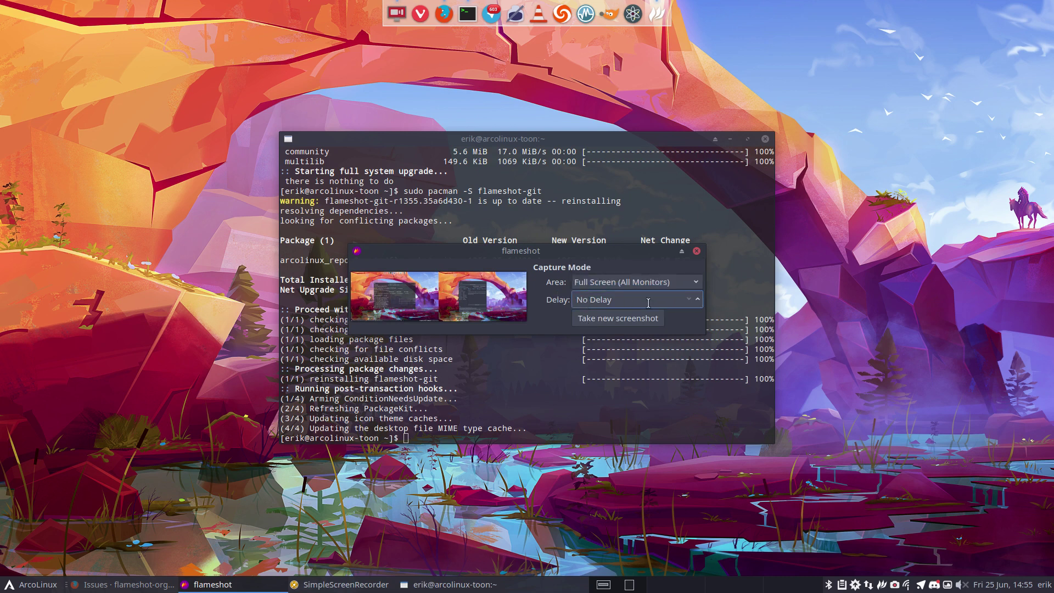
{"action": "left_click", "coordinate": [698, 300]}
{"action": "left_click", "coordinate": [617, 318]}
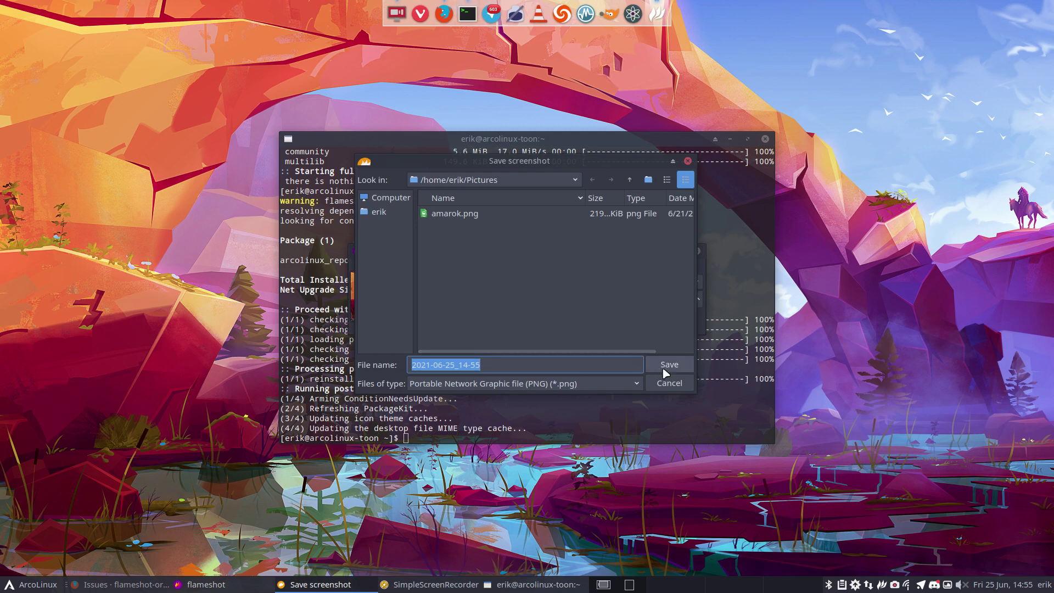
{"action": "left_click", "coordinate": [674, 384]}
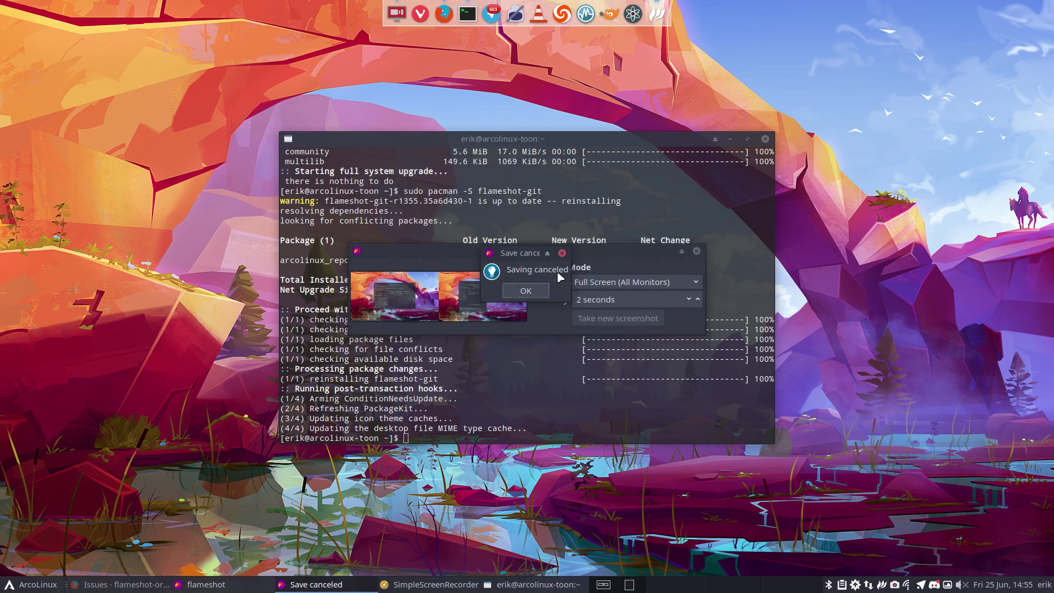
{"action": "left_click", "coordinate": [541, 292]}
{"action": "left_click", "coordinate": [696, 251]}
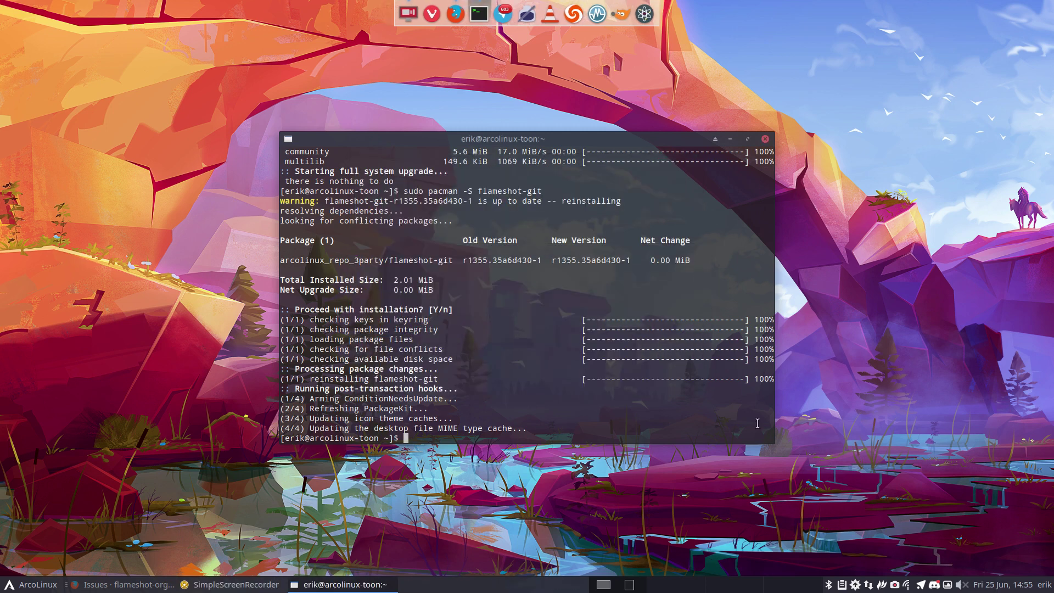
{"action": "right_click", "coordinate": [889, 585]}
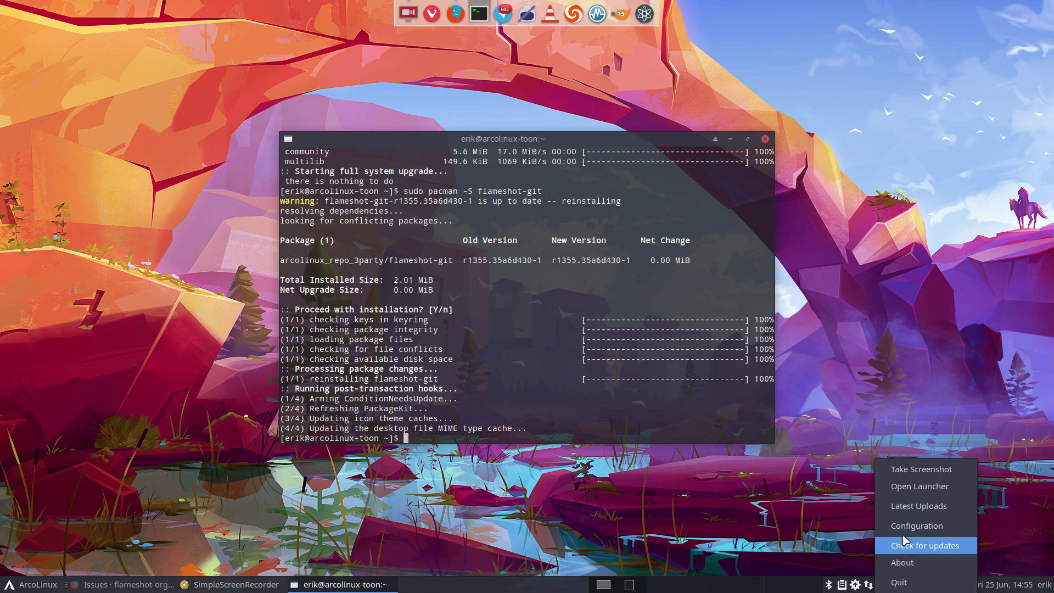
{"action": "left_click", "coordinate": [927, 508]}
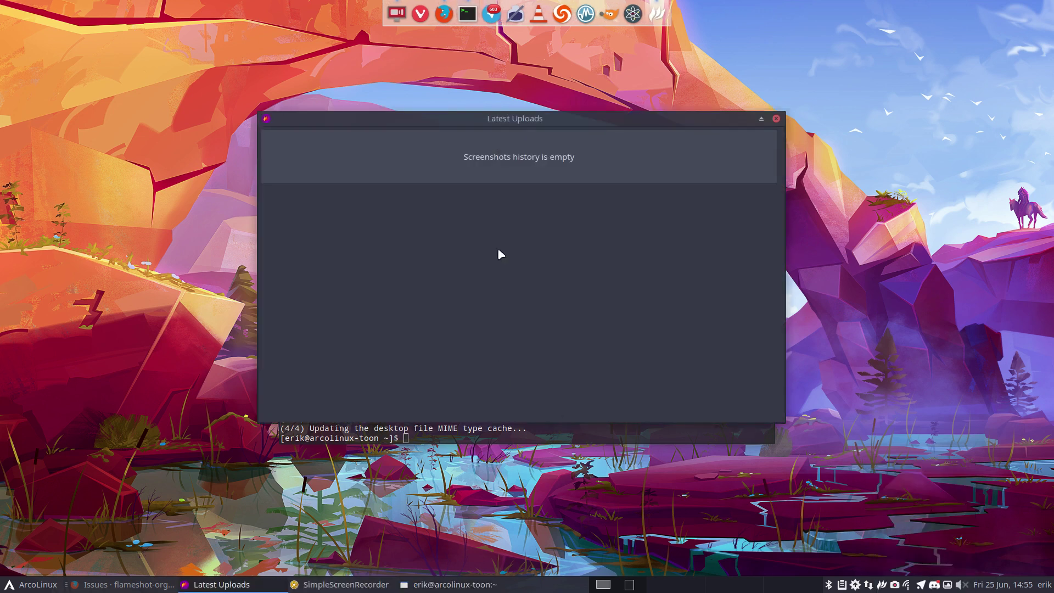
{"action": "key", "text": "Escape"}
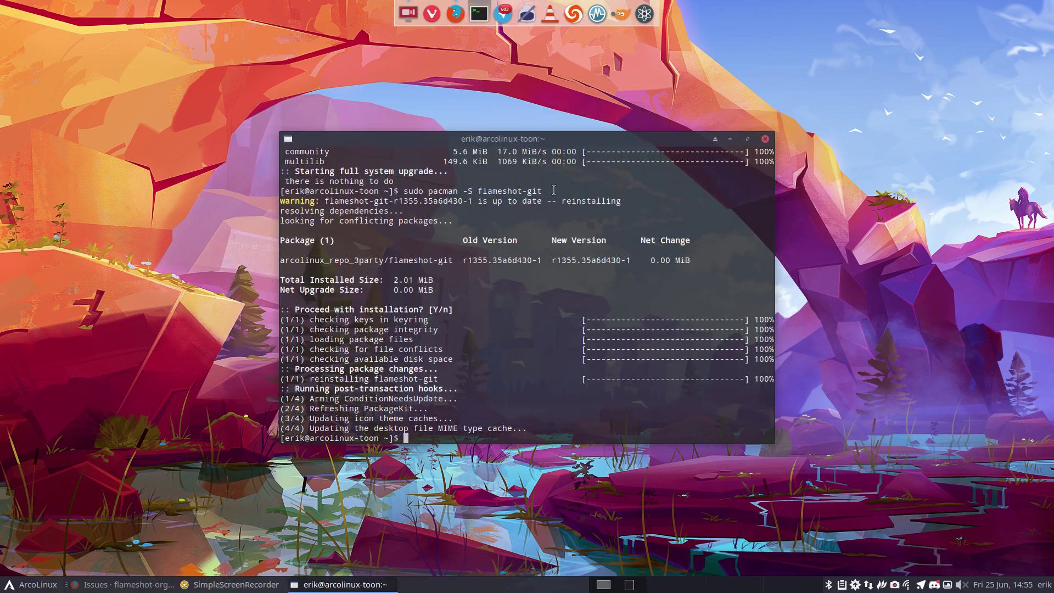
{"action": "right_click", "coordinate": [882, 584]}
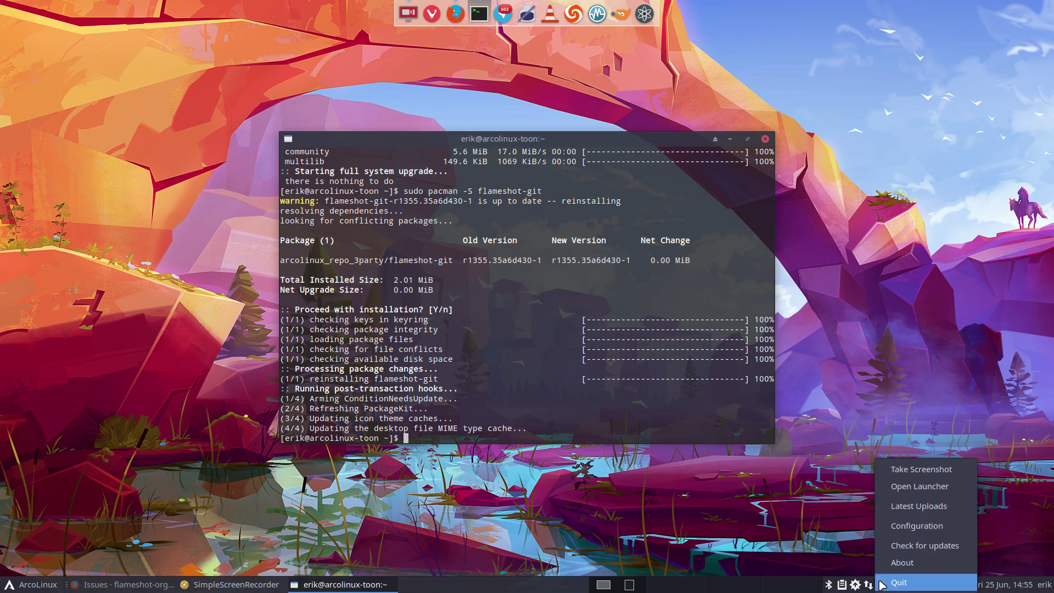
{"action": "left_click", "coordinate": [932, 527]}
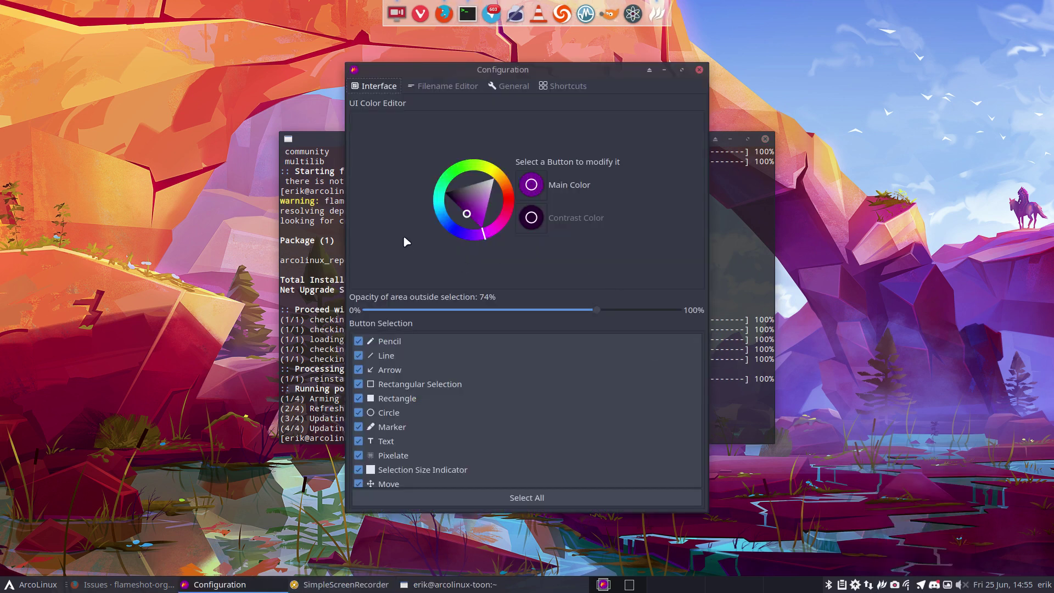
{"action": "scroll", "coordinate": [459, 473], "scroll_direction": "down", "scroll_amount": 2}
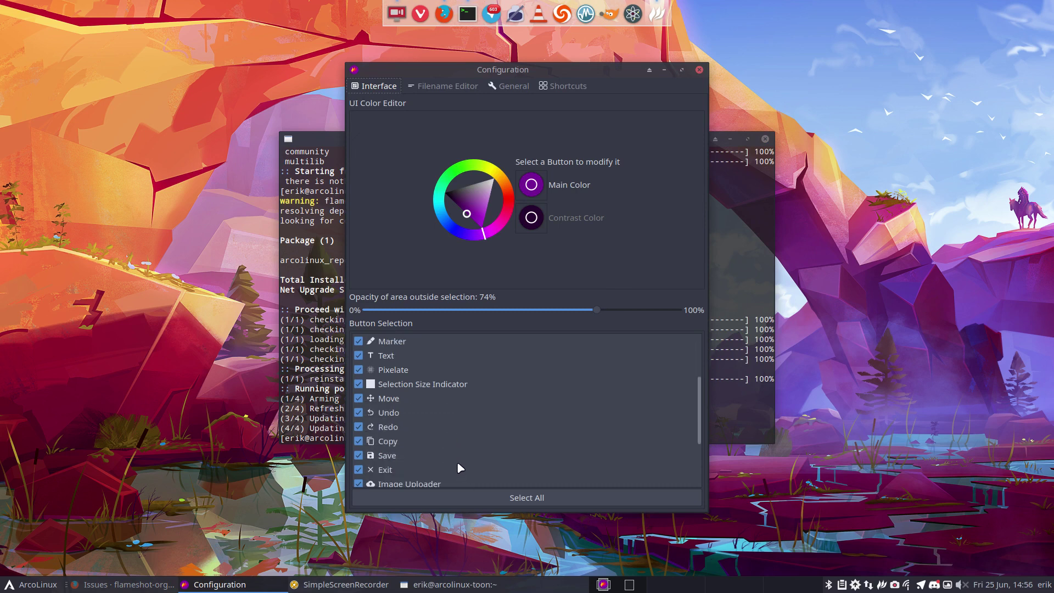
{"action": "scroll", "coordinate": [458, 461], "scroll_direction": "down", "scroll_amount": 2}
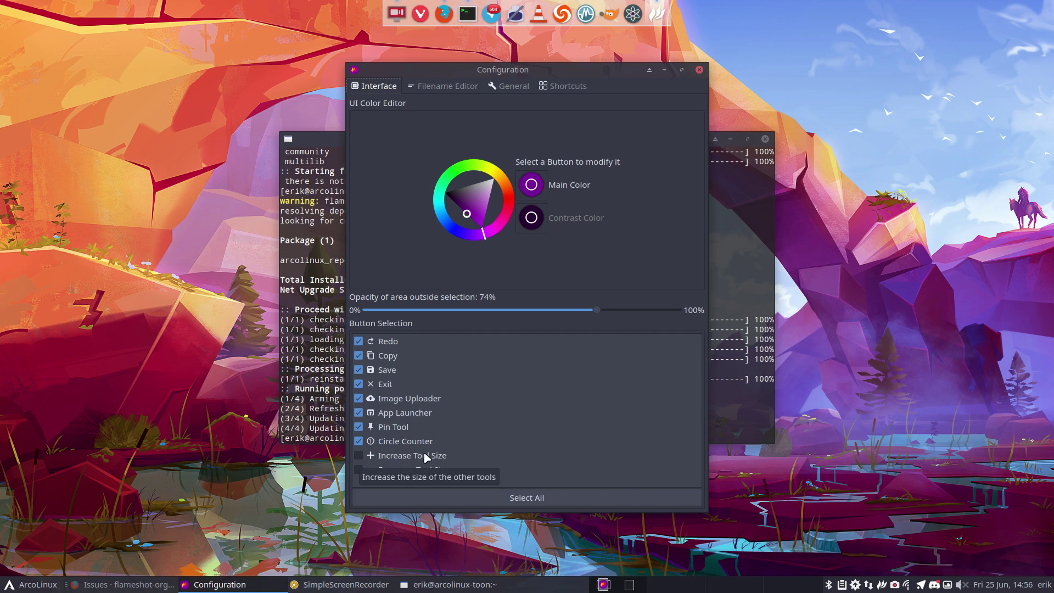
{"action": "scroll", "coordinate": [418, 456], "scroll_direction": "up", "scroll_amount": 3}
{"action": "double_click", "coordinate": [462, 72]}
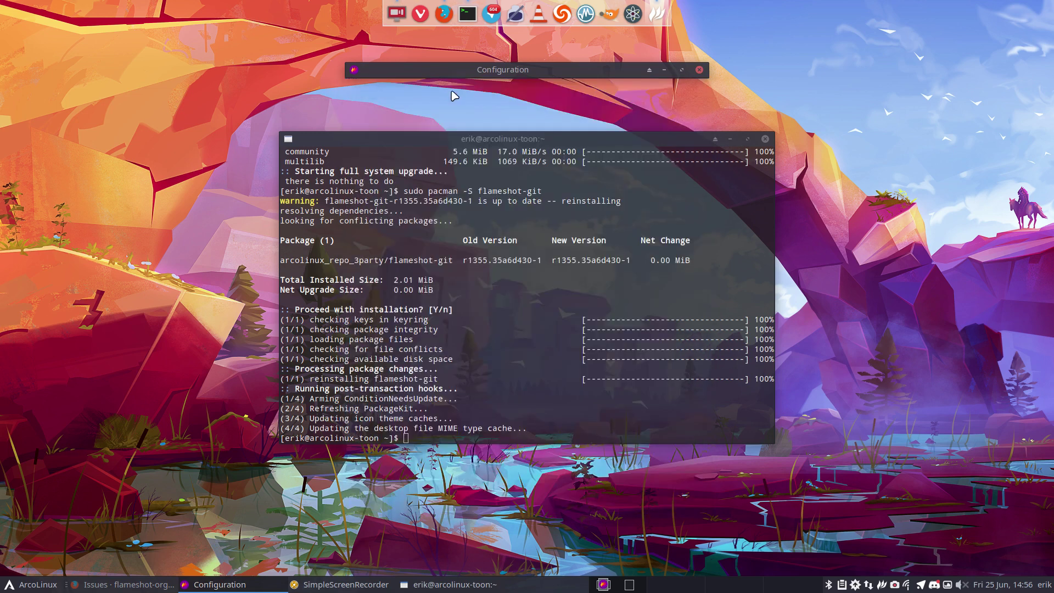
{"action": "double_click", "coordinate": [512, 72]}
{"action": "left_click", "coordinate": [445, 86]}
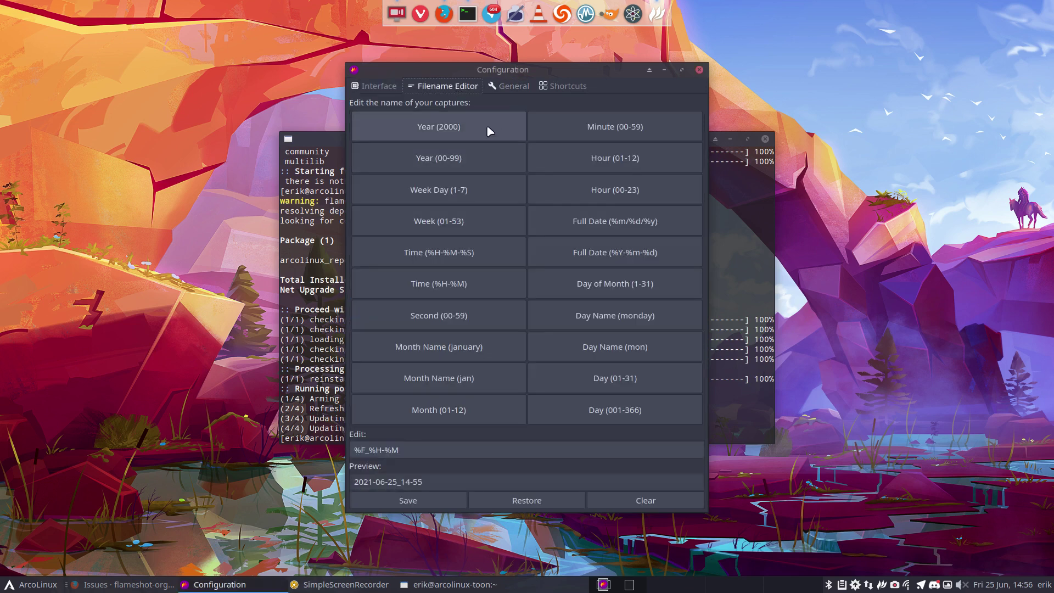
{"action": "left_click", "coordinate": [511, 86]}
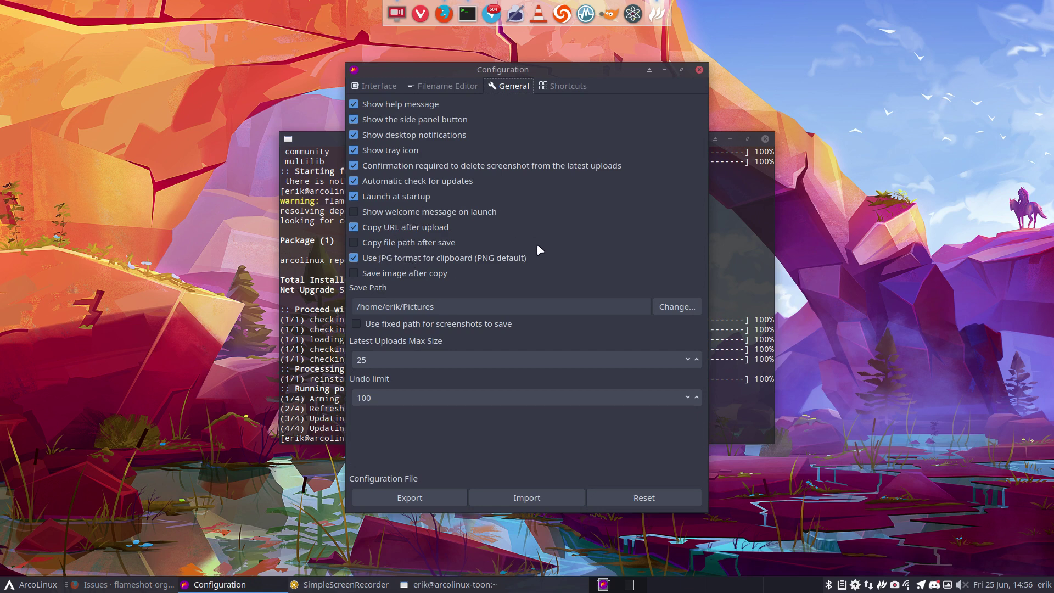
{"action": "left_click", "coordinate": [569, 86]}
{"action": "left_click", "coordinate": [699, 69]}
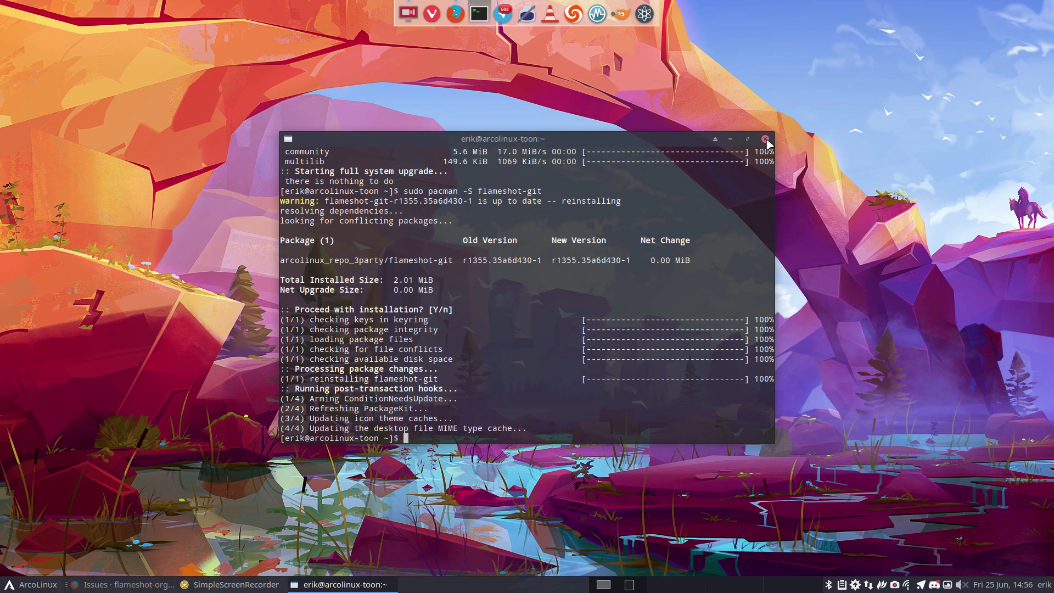
Close the terminal, capture a desktop region, and draw two green arrows on it
{"action": "left_click", "coordinate": [766, 140]}
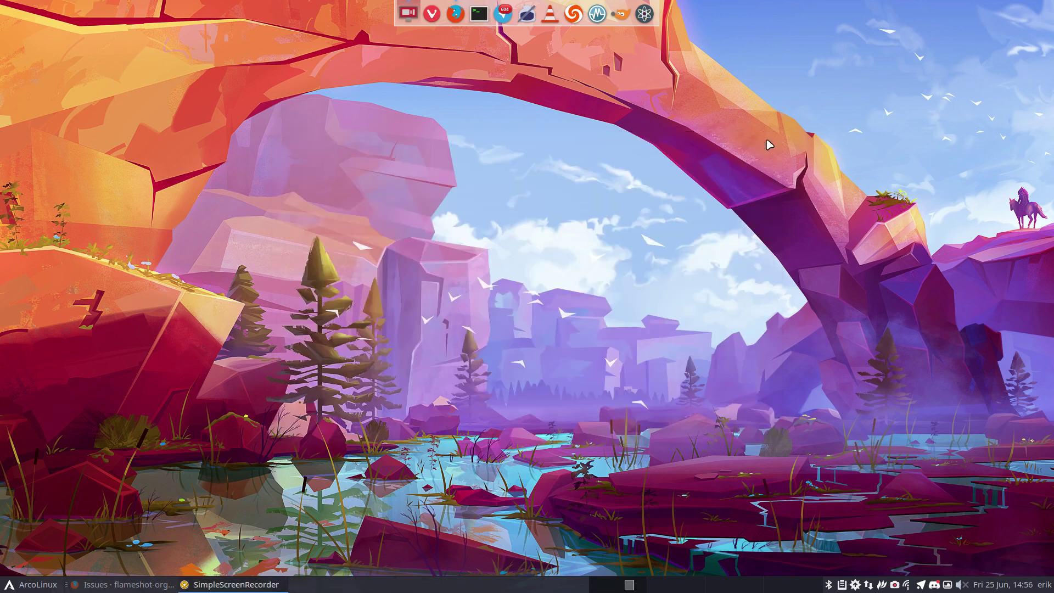
{"action": "left_click", "coordinate": [881, 586]}
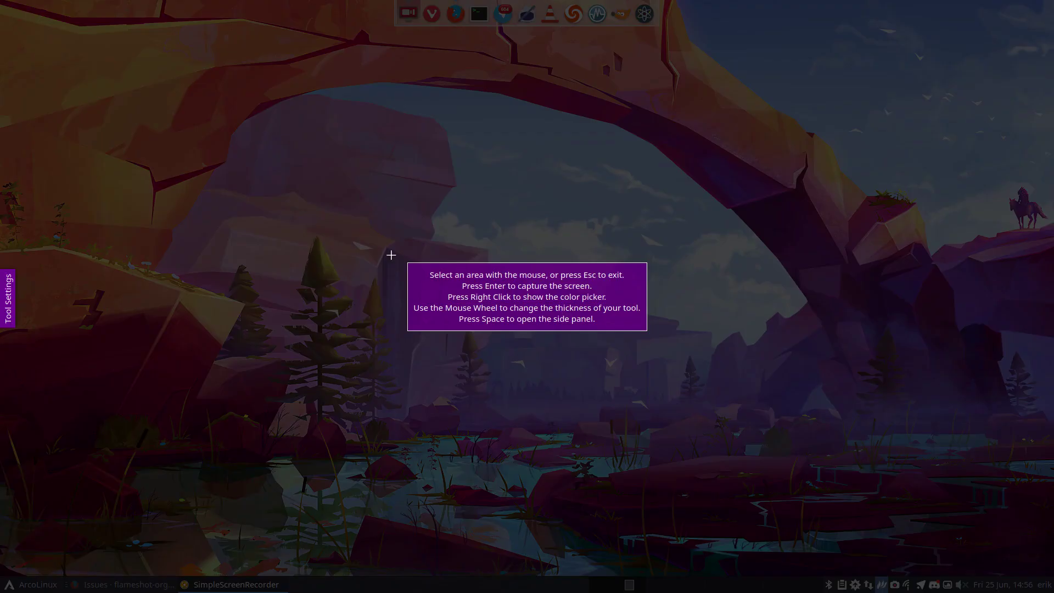
{"action": "left_click_drag", "start_coordinate": [226, 125], "coordinate": [789, 412]}
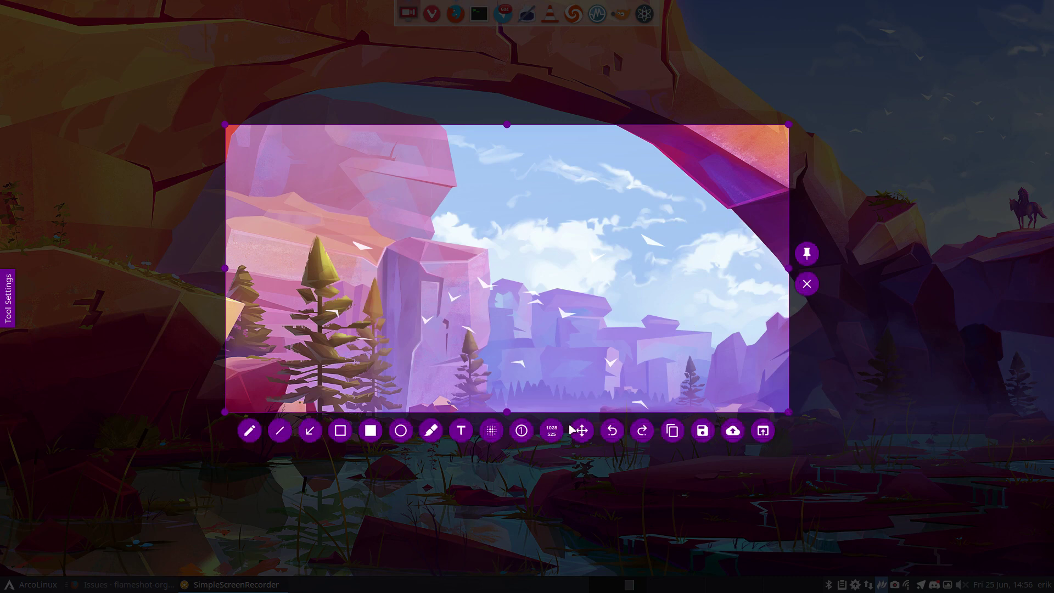
{"action": "left_click", "coordinate": [309, 430]}
{"action": "left_click_drag", "start_coordinate": [334, 371], "coordinate": [411, 225]}
{"action": "left_click_drag", "start_coordinate": [679, 410], "coordinate": [466, 238]}
Add enlarged green text 'sdfsdf' in the capture's right half
{"action": "left_click", "coordinate": [469, 435]}
{"action": "left_click", "coordinate": [552, 221]}
{"action": "type", "text": "sdfsdf"}
{"action": "scroll", "coordinate": [664, 295], "scroll_direction": "up", "scroll_amount": 20}
{"action": "scroll", "coordinate": [665, 294], "scroll_direction": "up", "scroll_amount": 5}
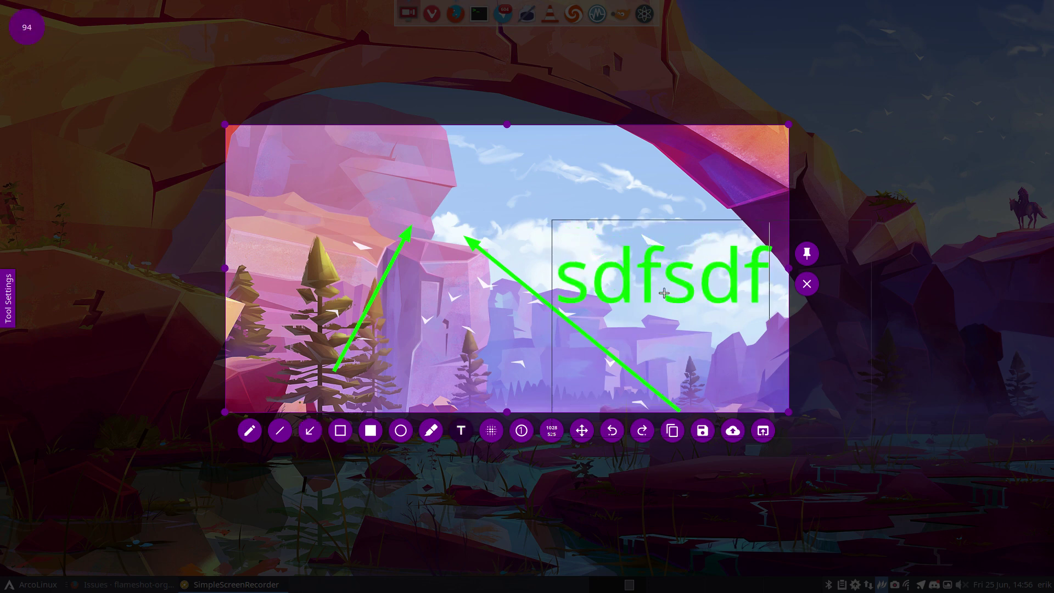
{"action": "left_click", "coordinate": [532, 283]}
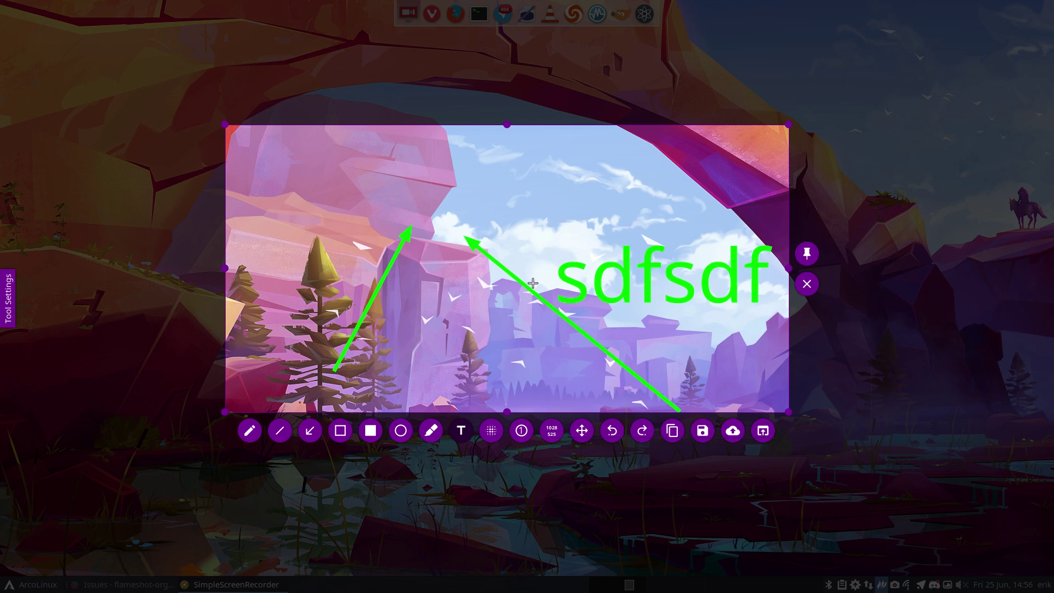
Draw a thicker green arrow up to the cliff edge
{"action": "left_click", "coordinate": [310, 431]}
{"action": "scroll", "coordinate": [488, 302], "scroll_direction": "up", "scroll_amount": 1}
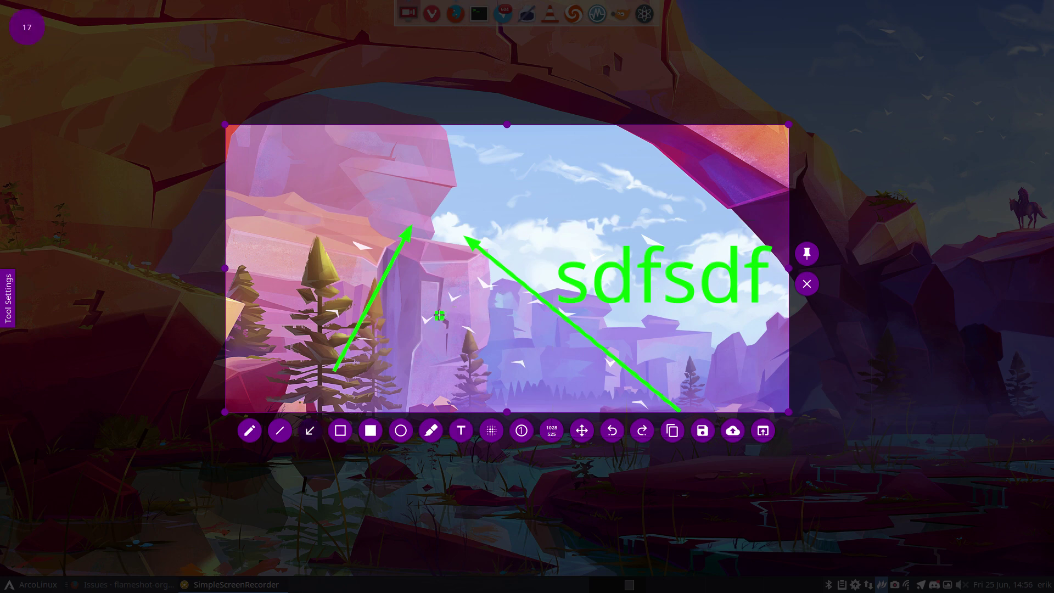
{"action": "scroll", "coordinate": [438, 313], "scroll_direction": "up", "scroll_amount": 14}
{"action": "left_click_drag", "start_coordinate": [382, 389], "coordinate": [453, 191]}
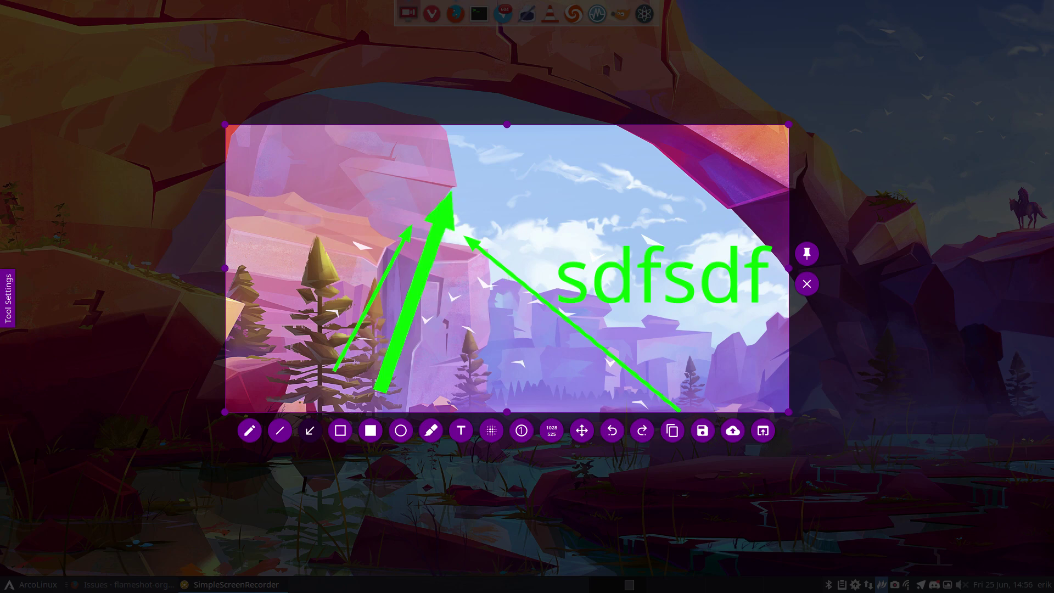